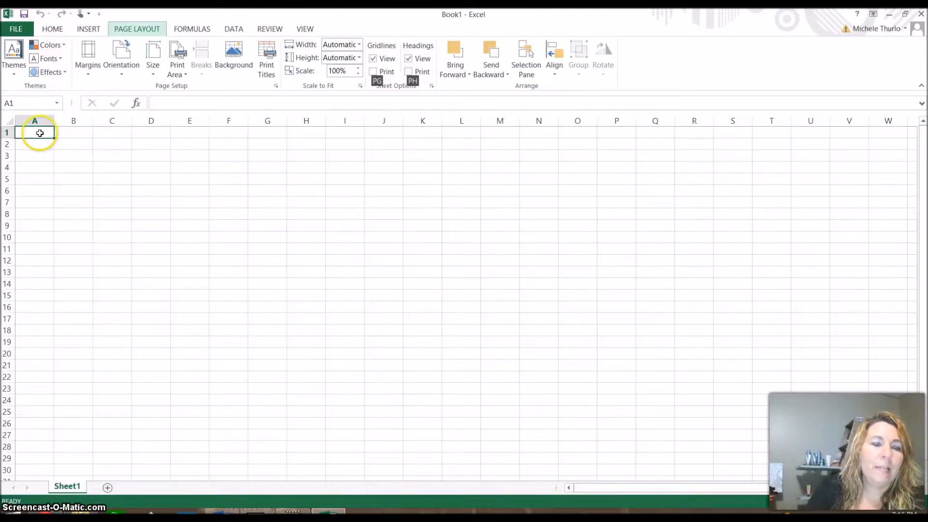
click(88, 158)
click(136, 182)
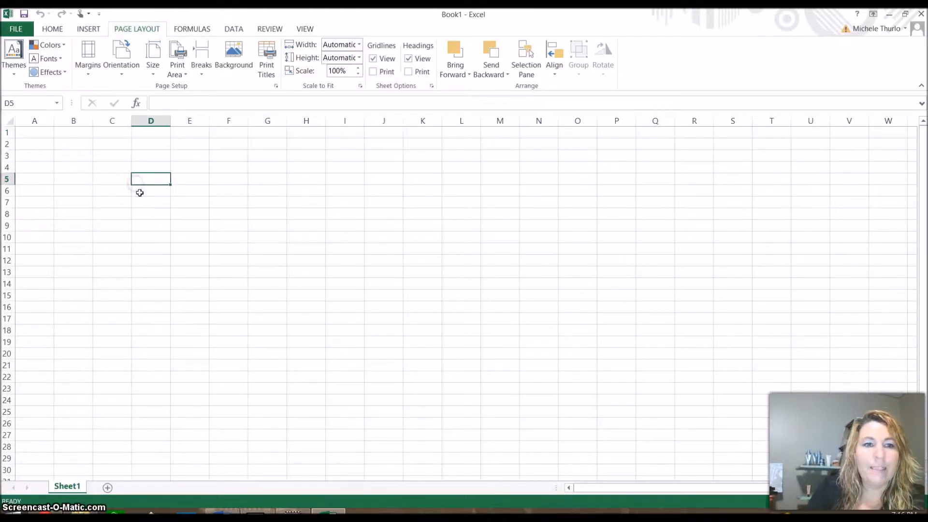
click(124, 234)
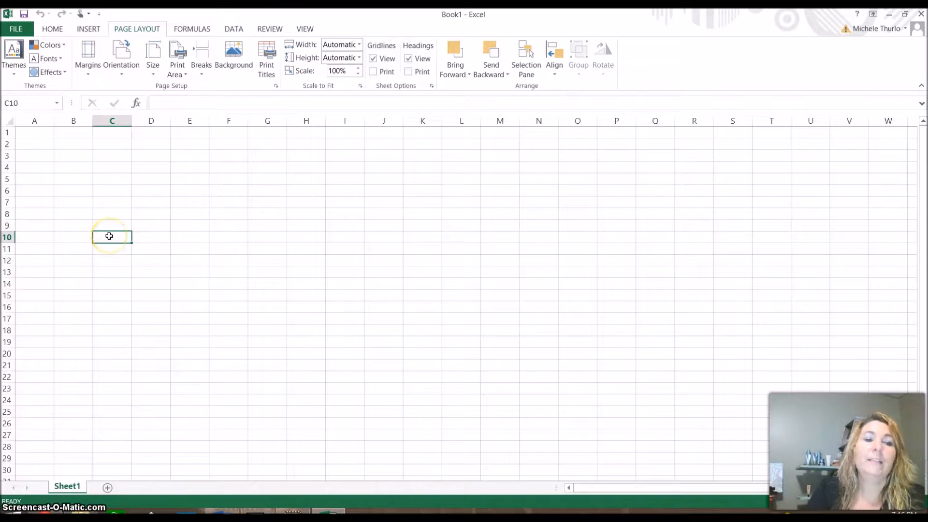
click(74, 168)
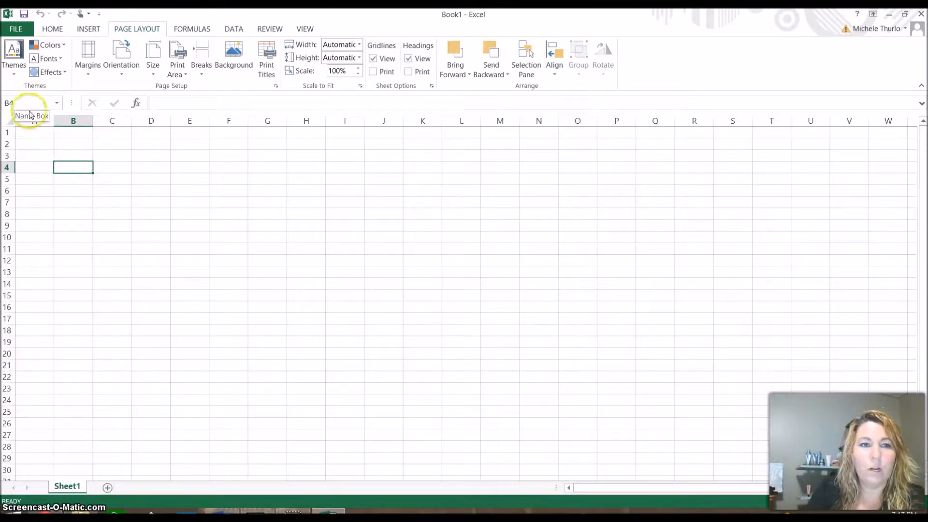
click(43, 134)
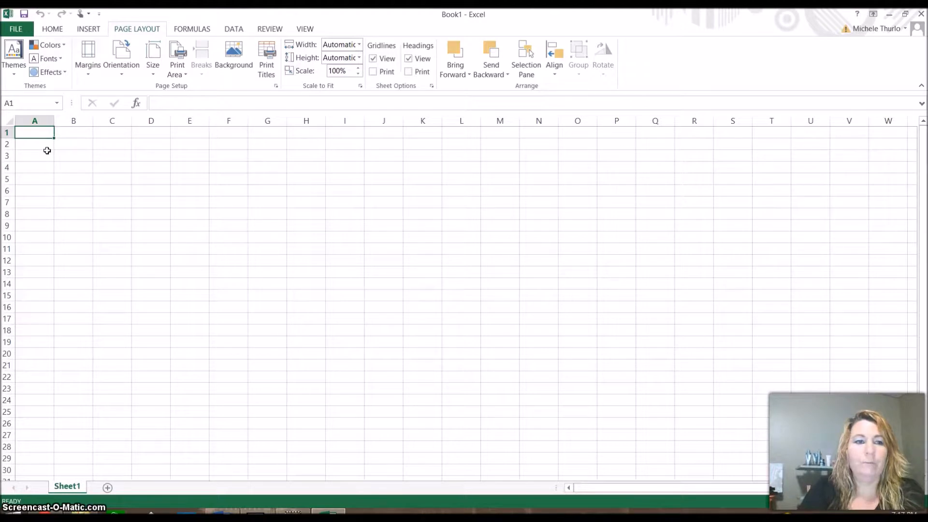
Step: Enter the title 'Personal Budget Worksheet' in cell A1
text(Personal Budget Worksheet)
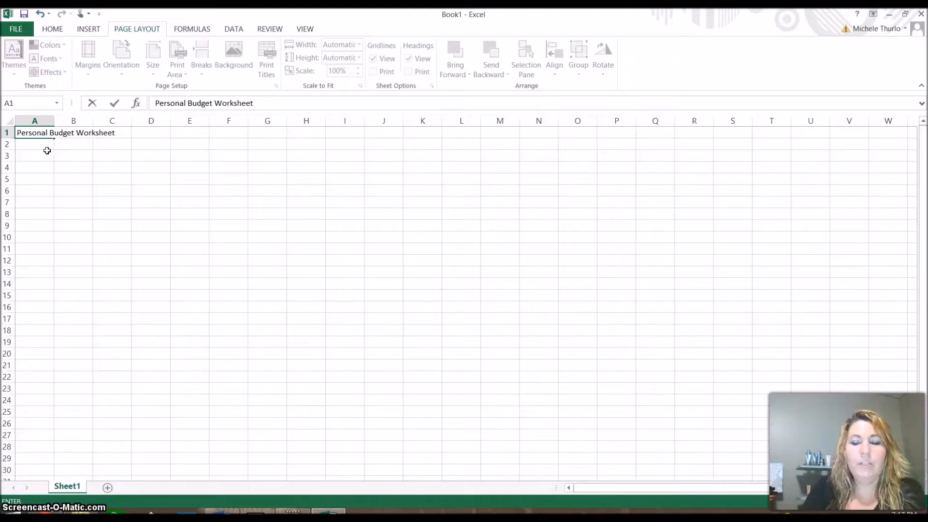
click(46, 132)
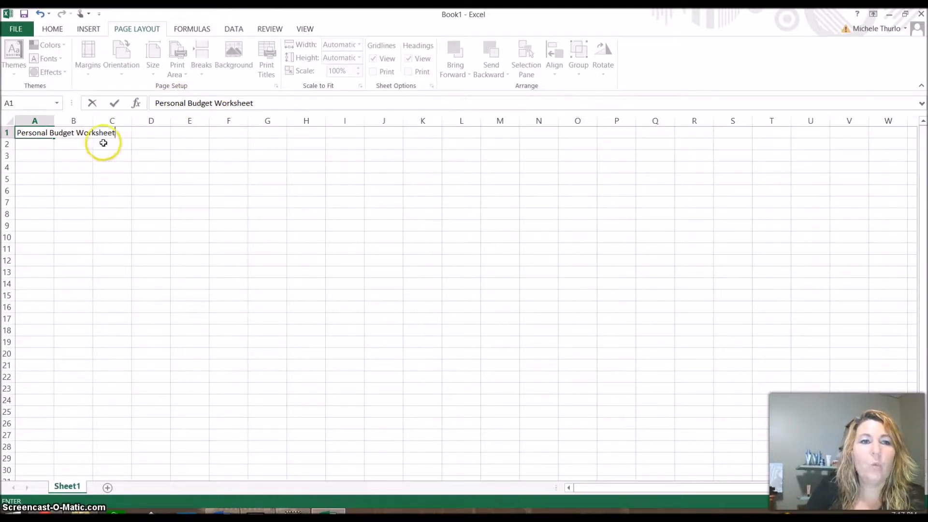
click(39, 147)
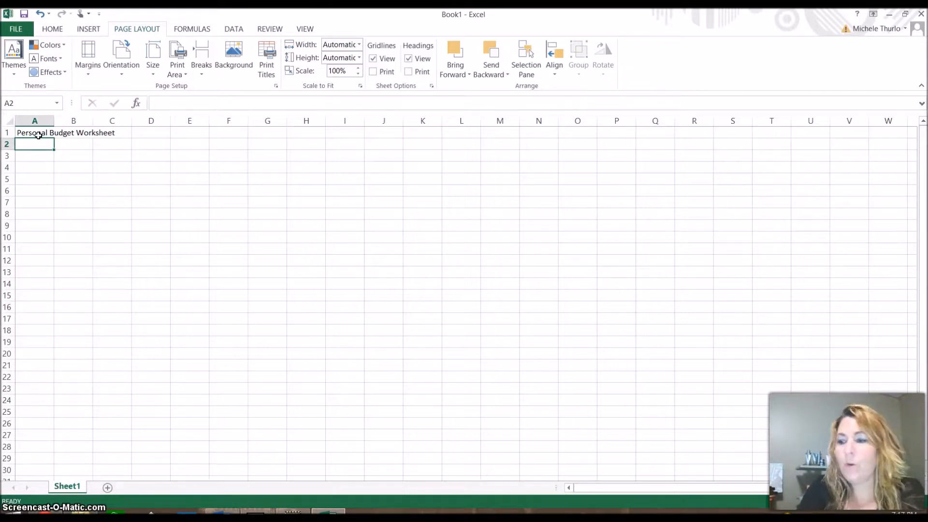
Step: Enter the subtitle 'Monthly Estimates' in A2, correcting the misspelling
text(Monthly Estimates)
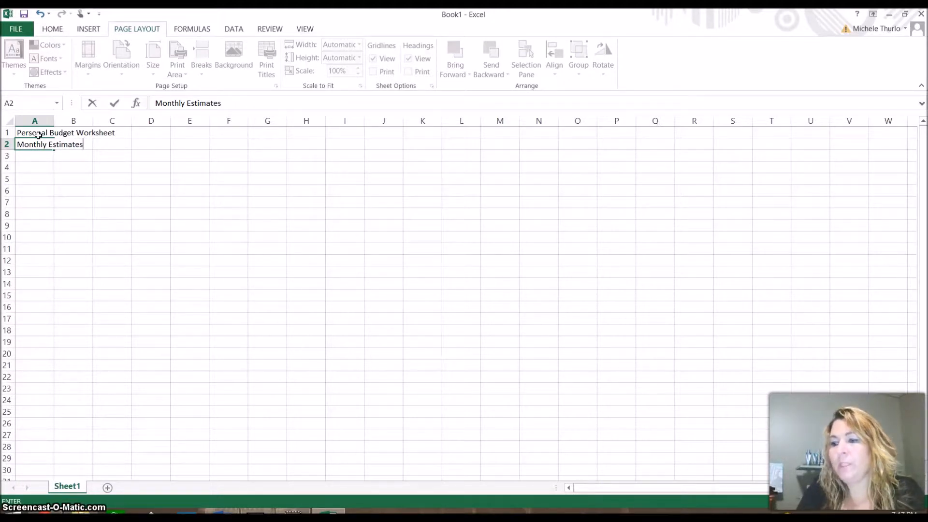
key(Return)
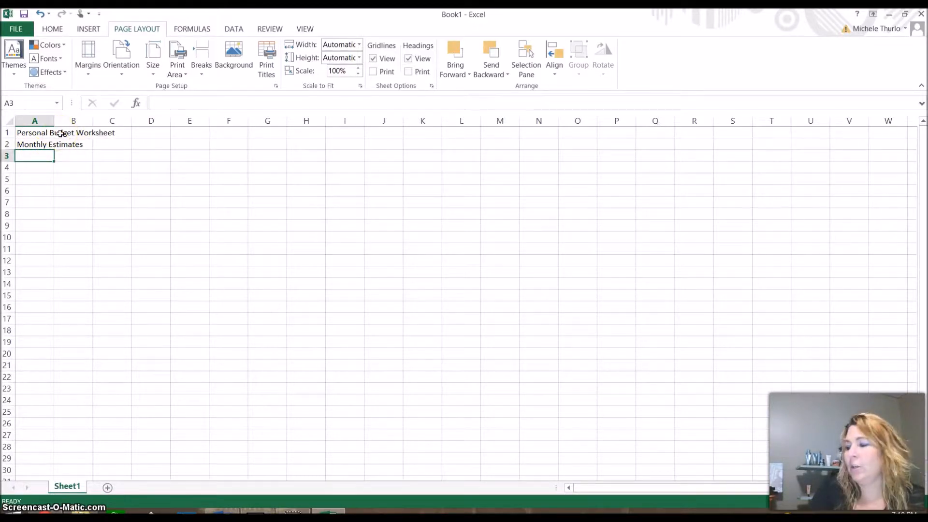
Step: Label A3 'Income' and B3 'January', leaving C3 empty and reselecting B3
click(42, 158)
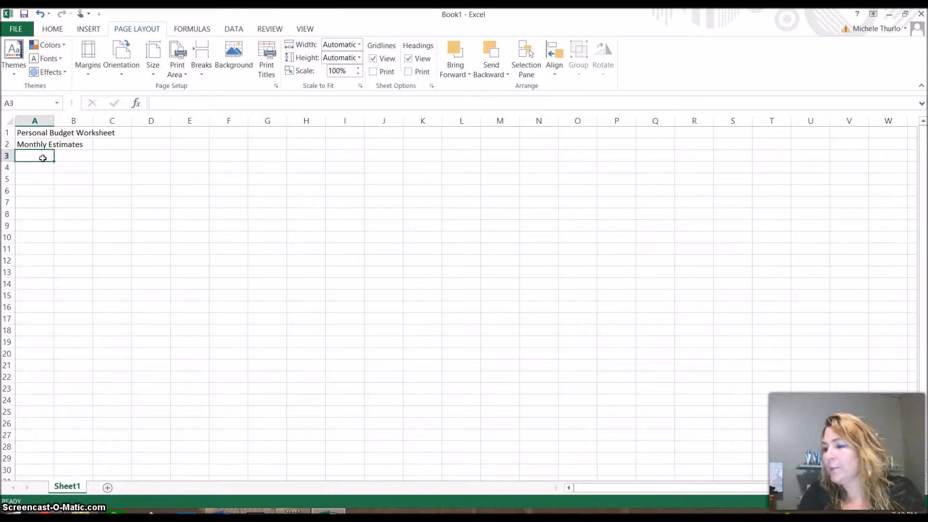
text(Income)
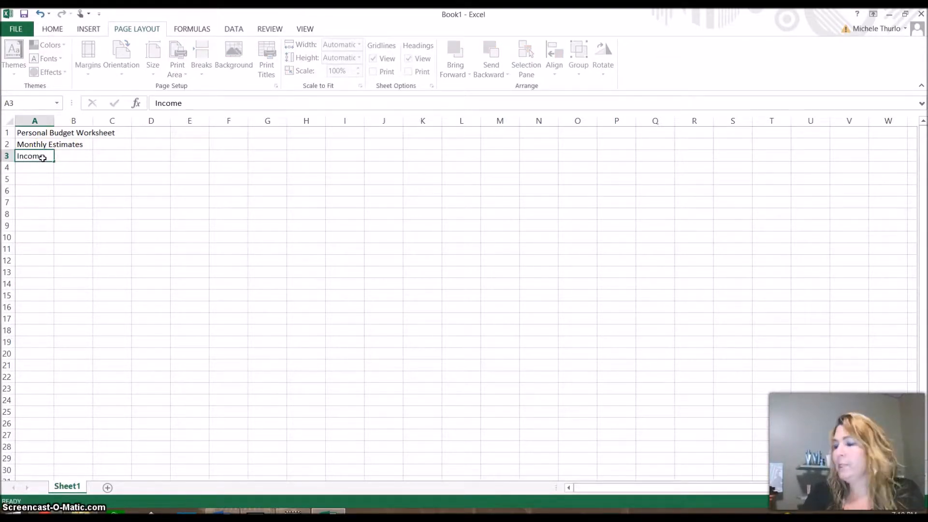
key(Tab)
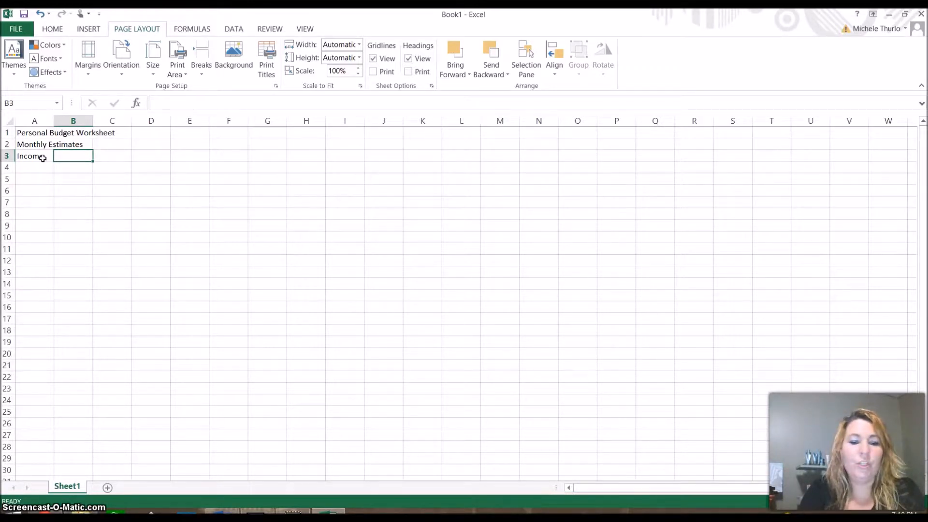
text(January)
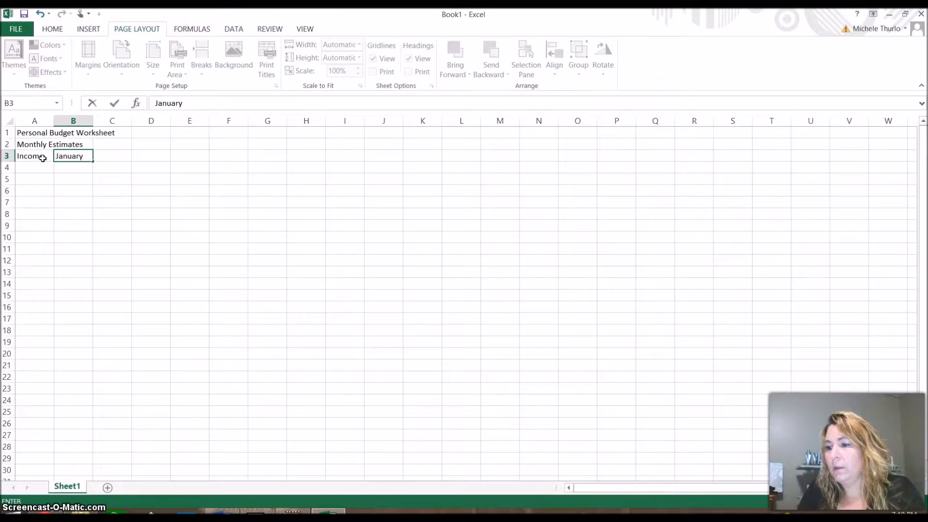
key(Tab)
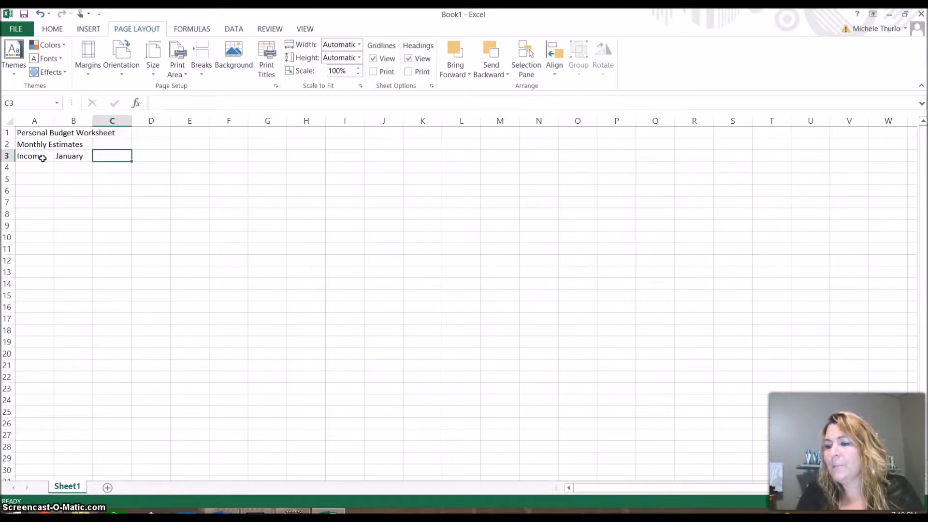
text(Feb)
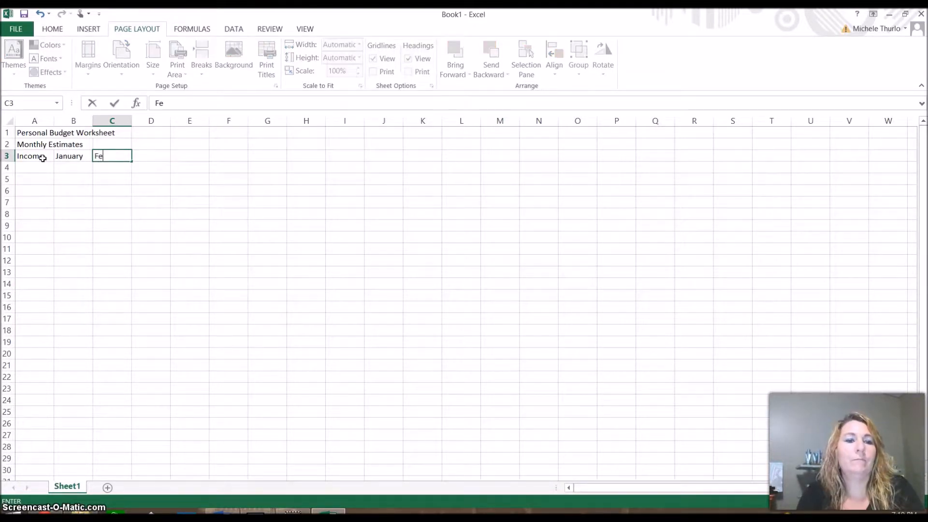
key(BackSpace)
key(BackSpace)
key(BackSpace)
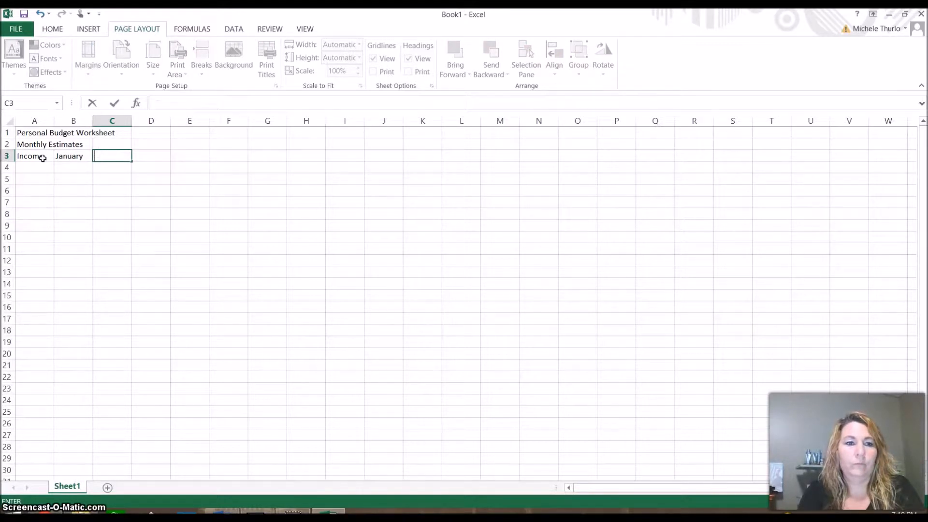
key(alt+p)
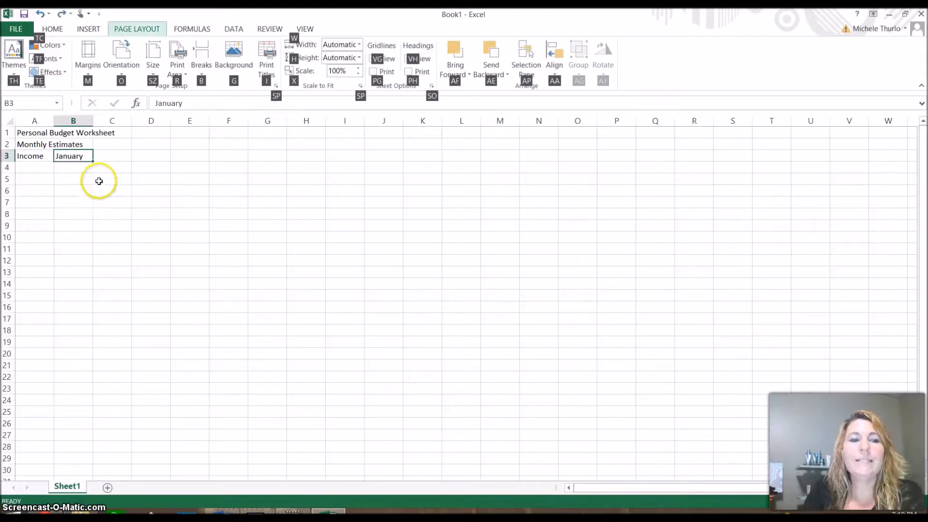
click(118, 158)
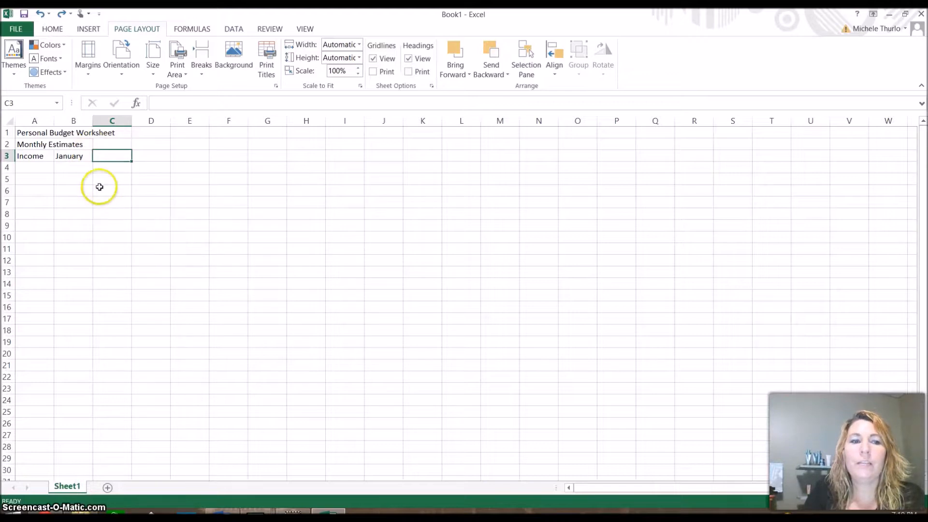
click(81, 157)
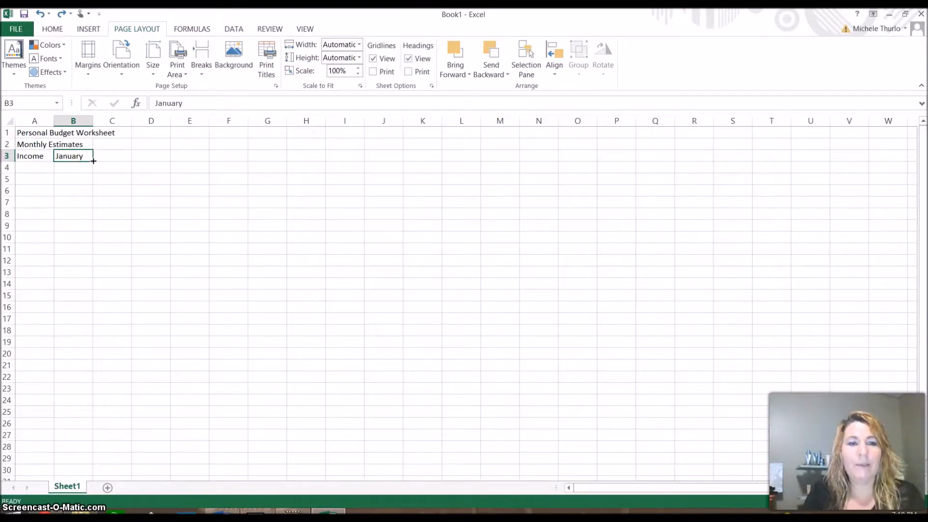
Step: Fill February through December across C3:M3 and add a 'Total' heading in N3
drag(94, 161, 505, 156)
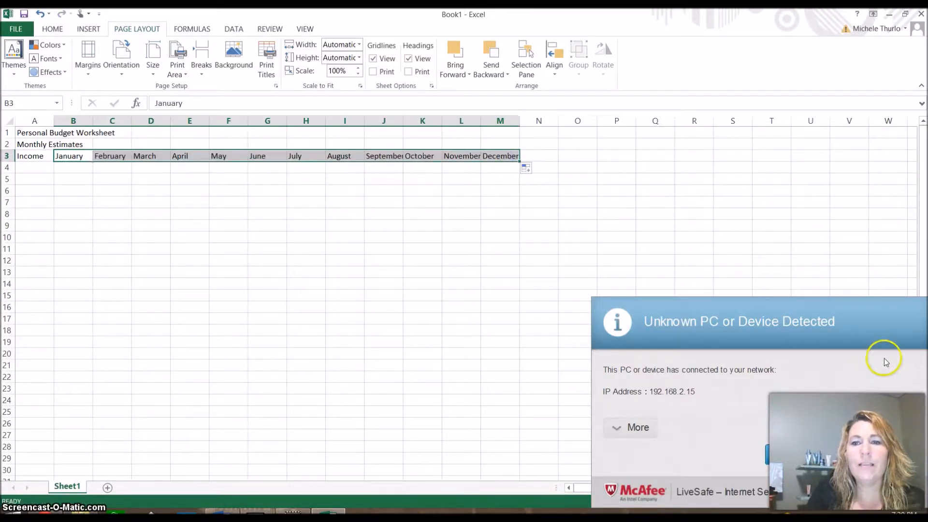
click(797, 454)
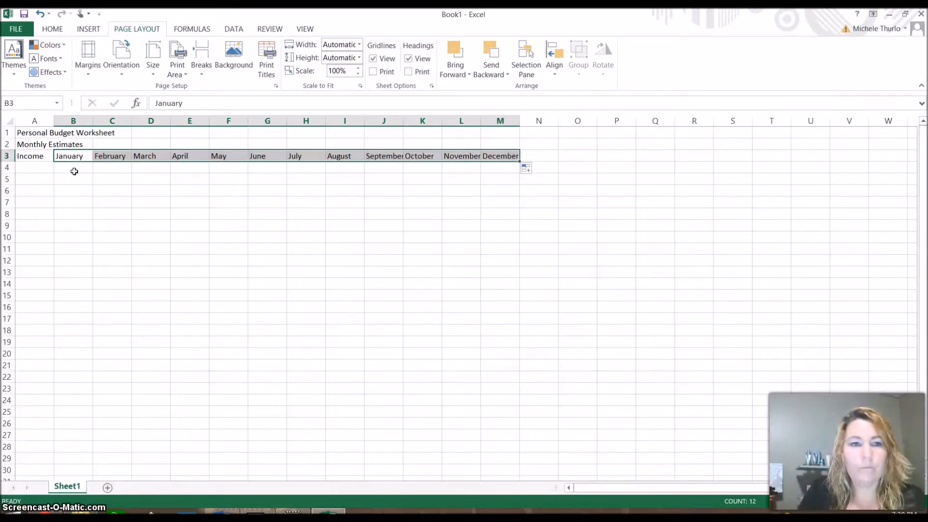
key(Right)
key(Right)
key(Right)
key(Right)
key(Right)
key(Right)
key(Right)
key(Right)
key(Right)
key(Right)
key(Right)
key(Right)
key(Right)
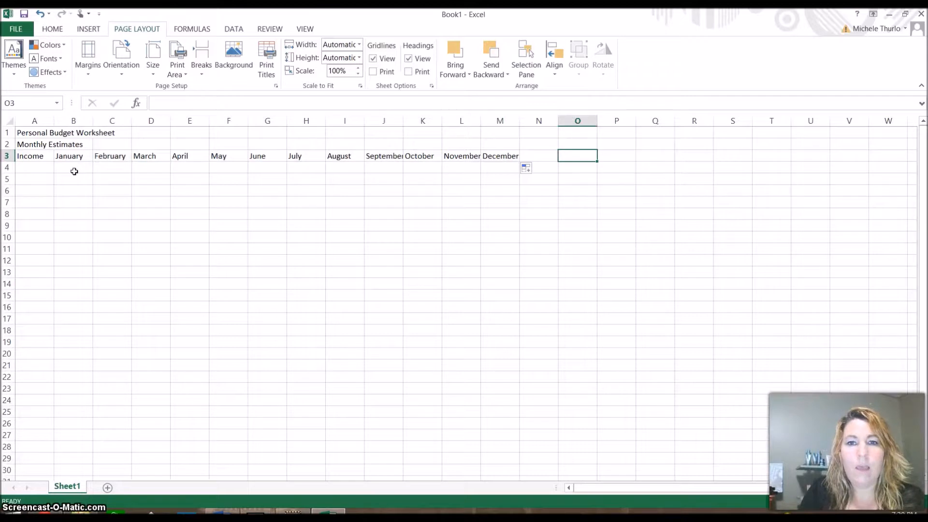
key(Left)
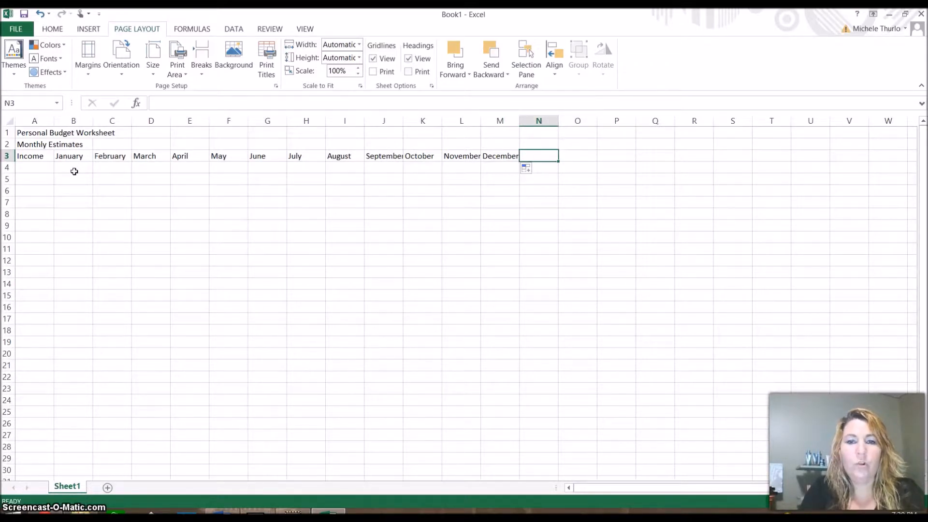
text(Total)
key(Return)
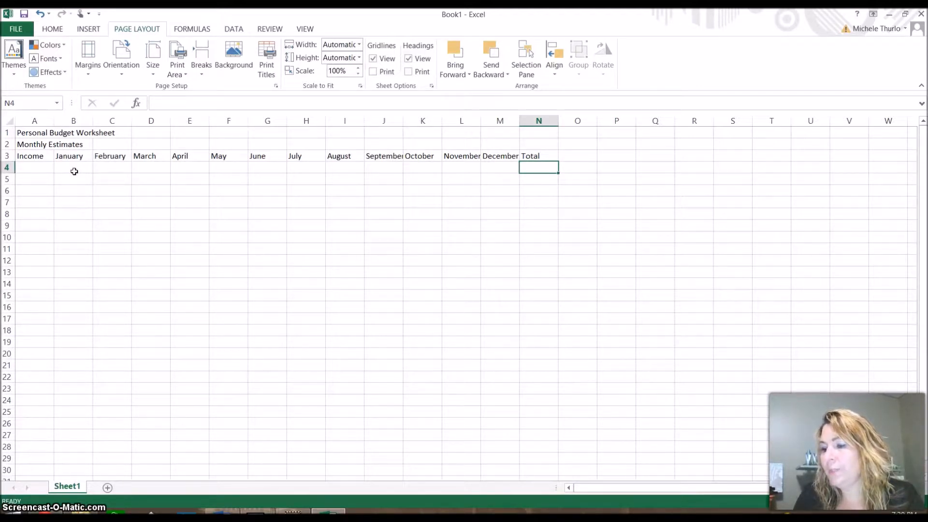
Step: Move the active cell to A8 for the Expenses section
key(Down)
key(Down)
key(Down)
key(Left)
key(Left)
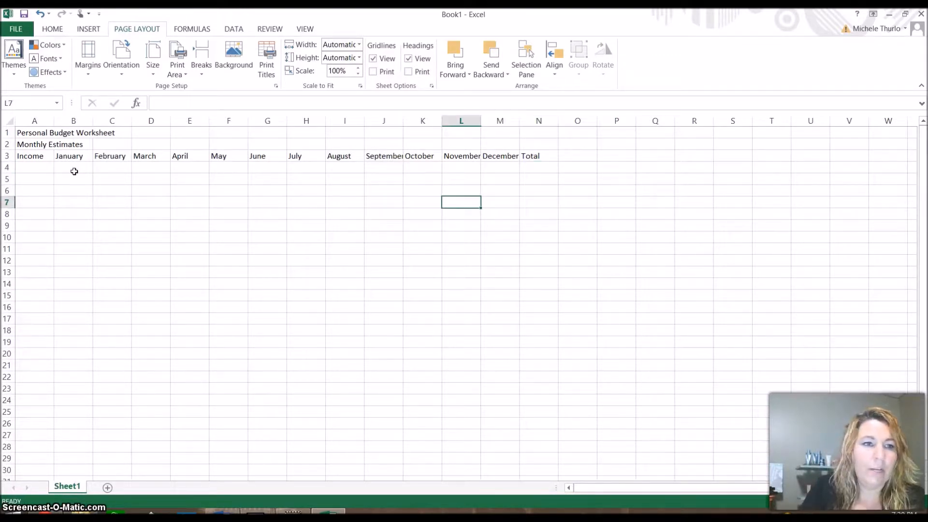
key(Left)
key(Left)
key(Left)
key(Left)
key(Left)
key(Left)
key(Left)
key(Left)
key(Left)
key(Left)
key(Left)
key(Down)
key(Down)
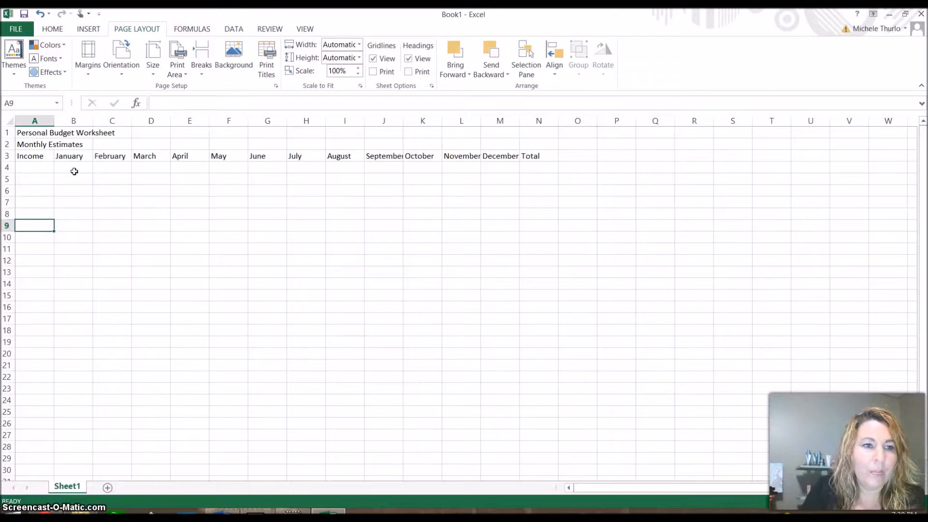
key(Up)
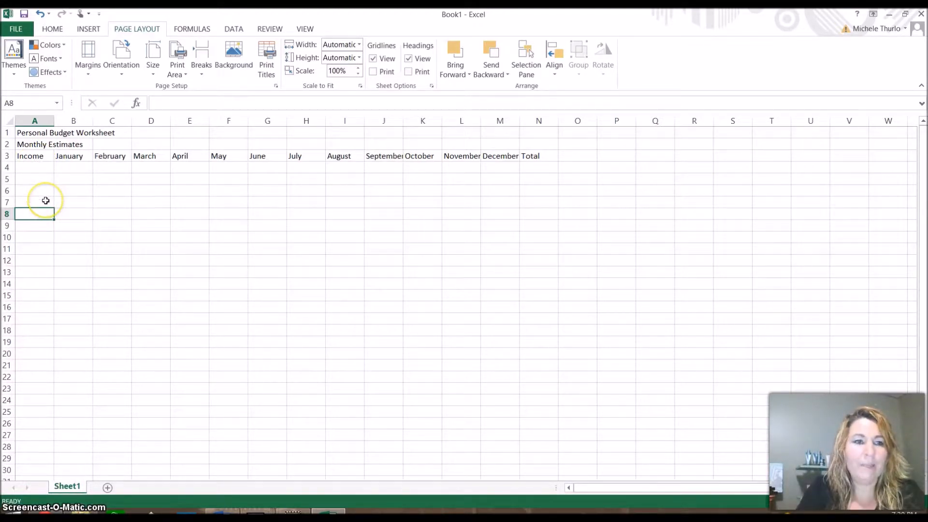
Step: Enter 'Expenses' in A8 and 'January' in B8
text(Expenses)
key(Return)
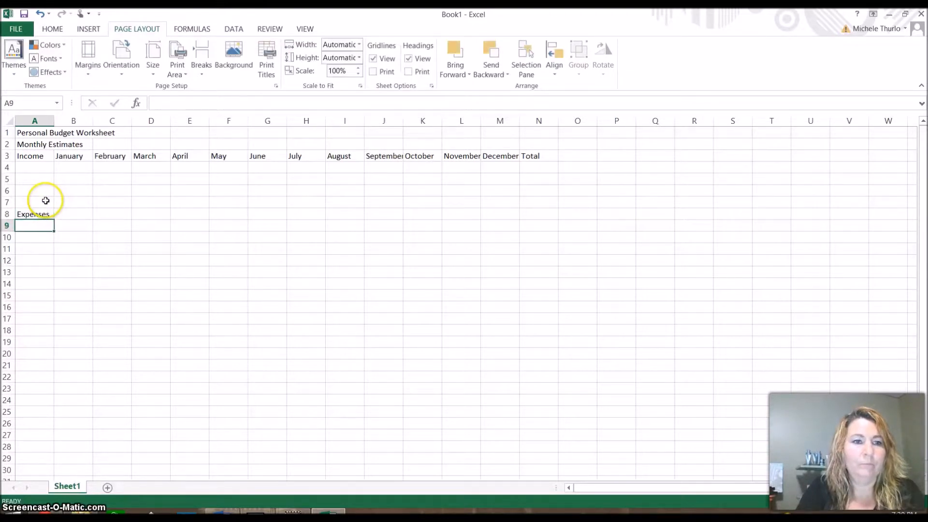
click(85, 214)
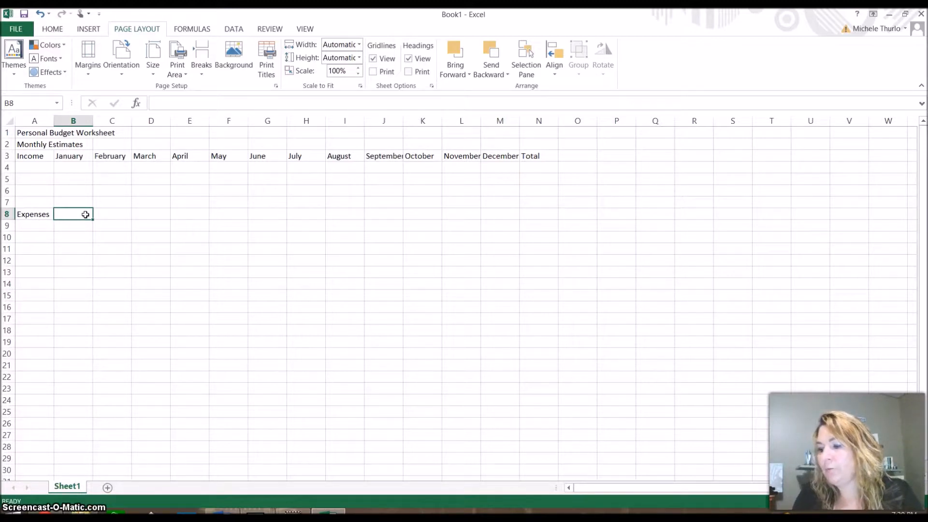
text(Ja)
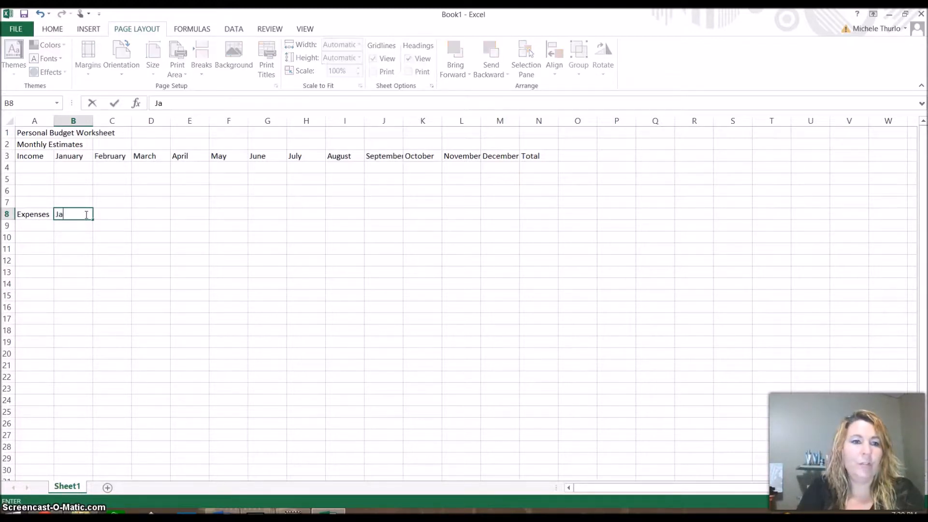
text(nuary)
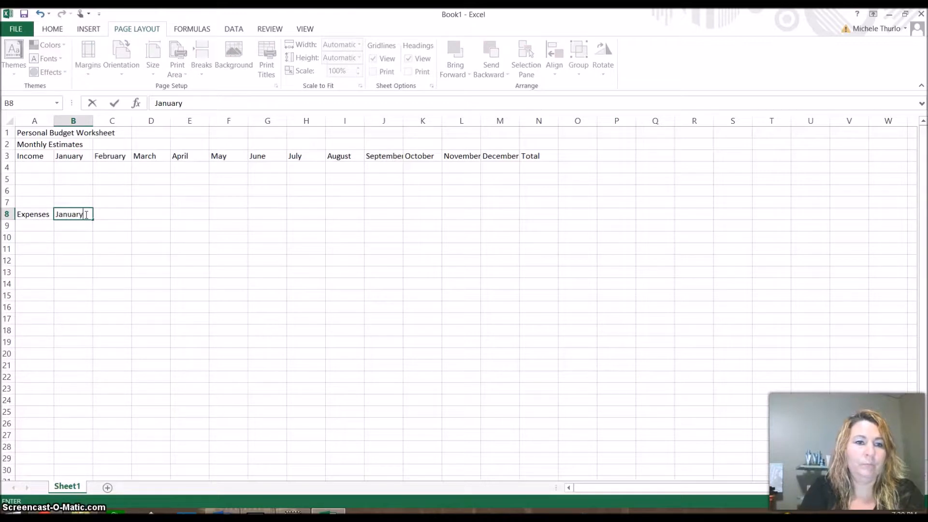
key(Return)
Step: Fill February through December across C8:M8, add 'Total' in N8, and return to A4
click(85, 215)
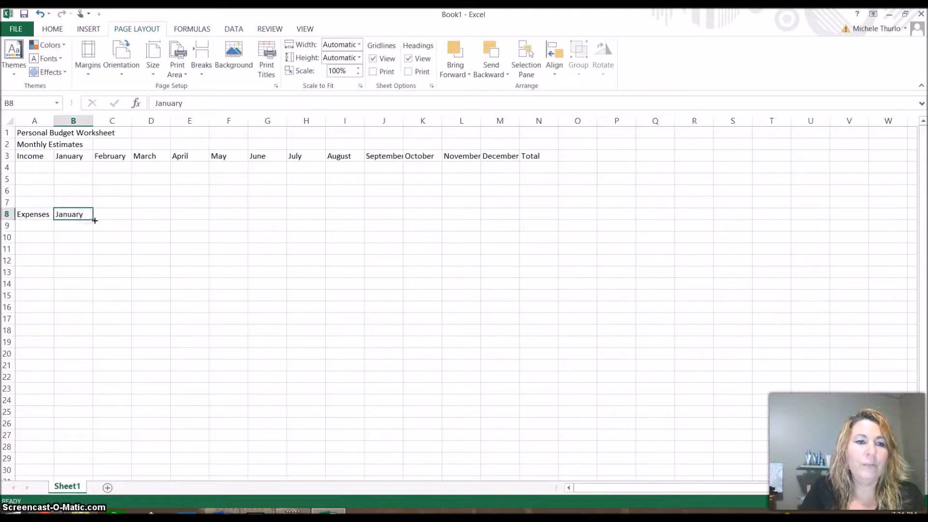
drag(93, 221, 518, 219)
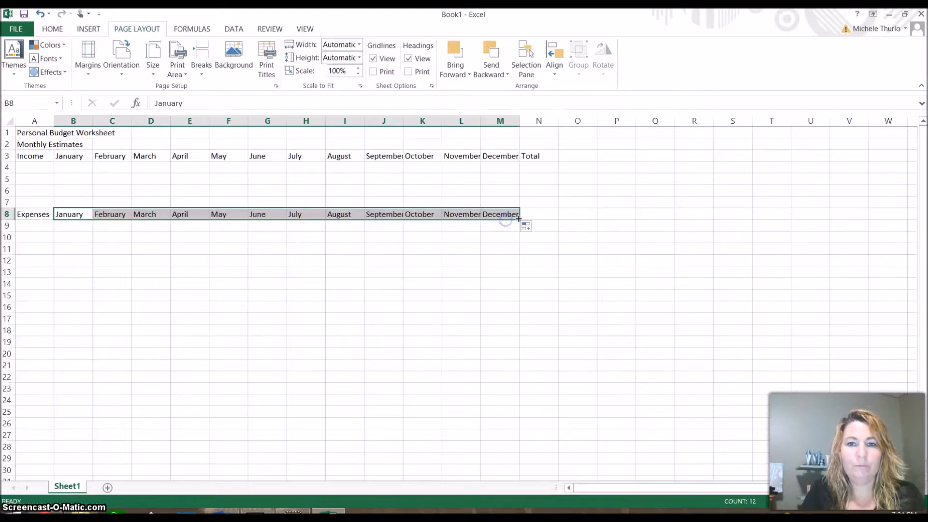
click(540, 214)
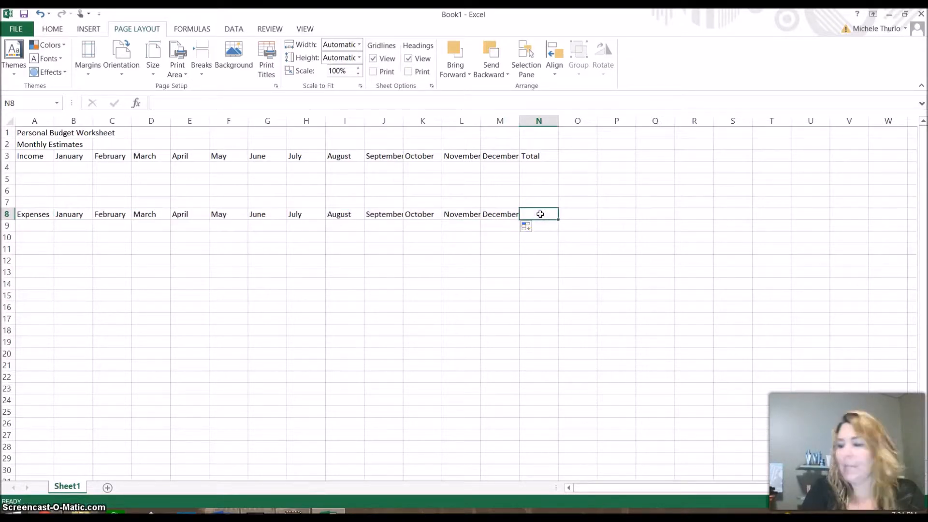
text(Total)
key(Return)
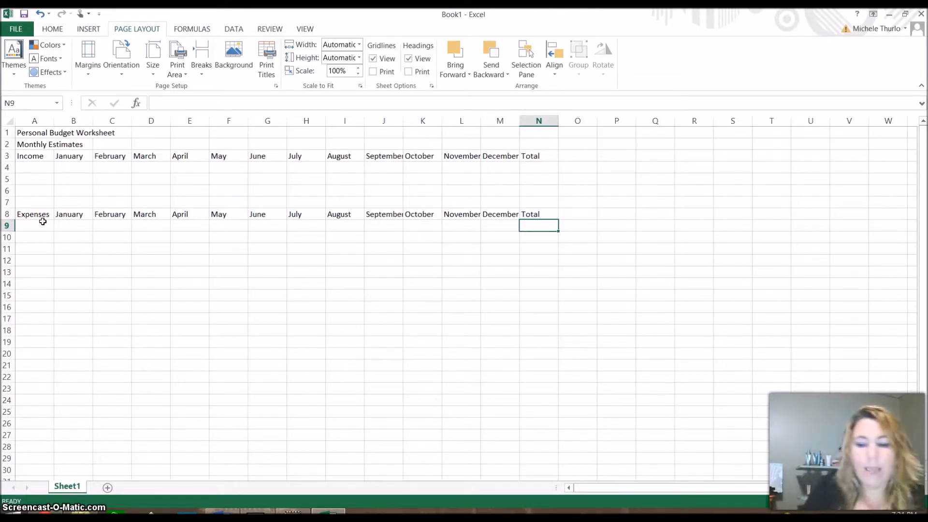
key(Up)
key(Up)
key(Up)
key(Up)
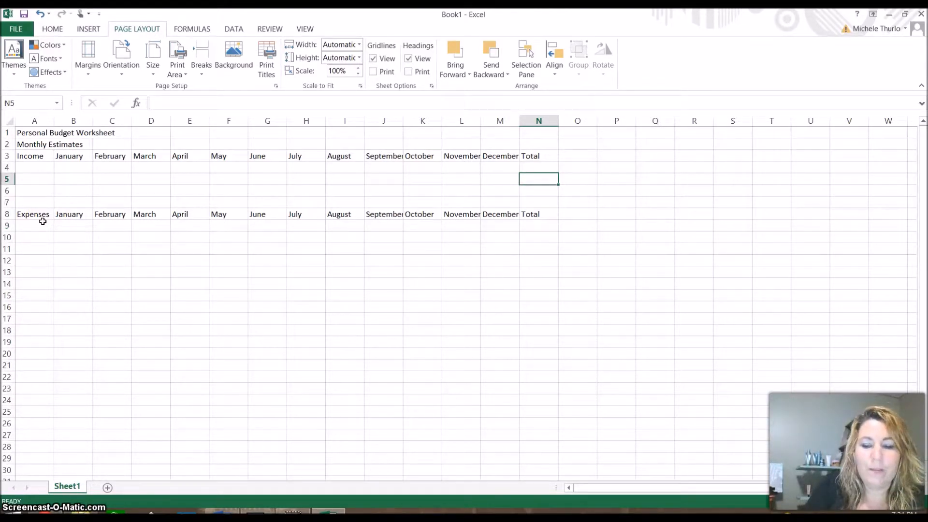
key(Up)
key(Left)
key(Left)
key(Left)
key(Left)
key(Left)
key(Left)
key(Left)
key(Left)
key(Left)
key(Left)
key(Left)
key(Left)
key(Left)
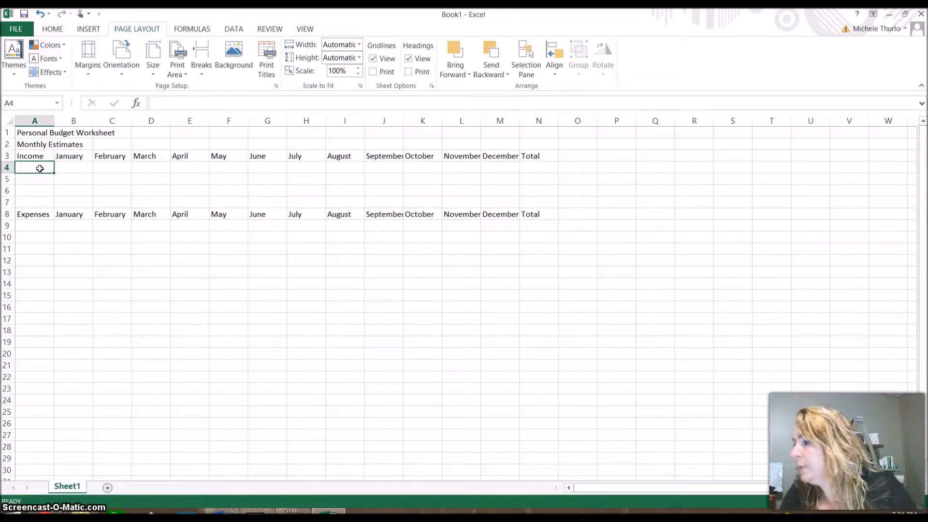
Step: Label the income rows Wages, Dividends and Total
text(Wages)
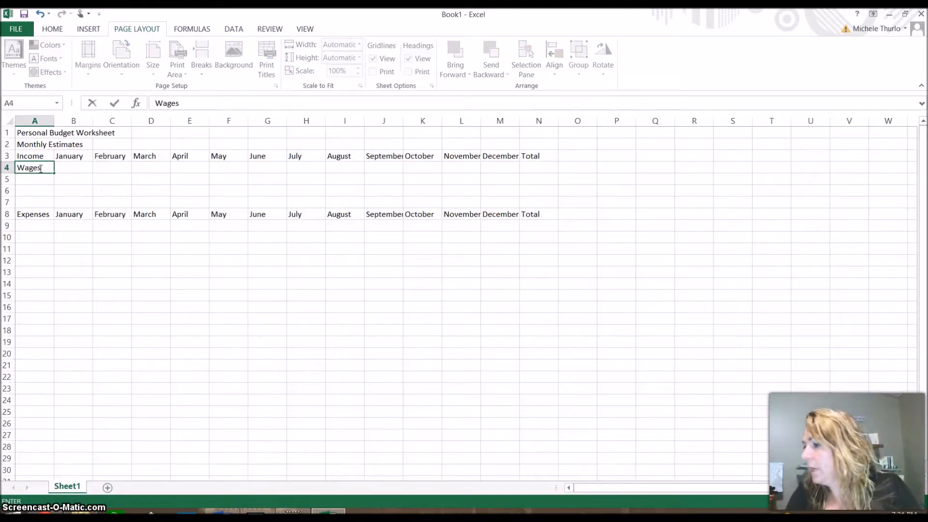
key(Return)
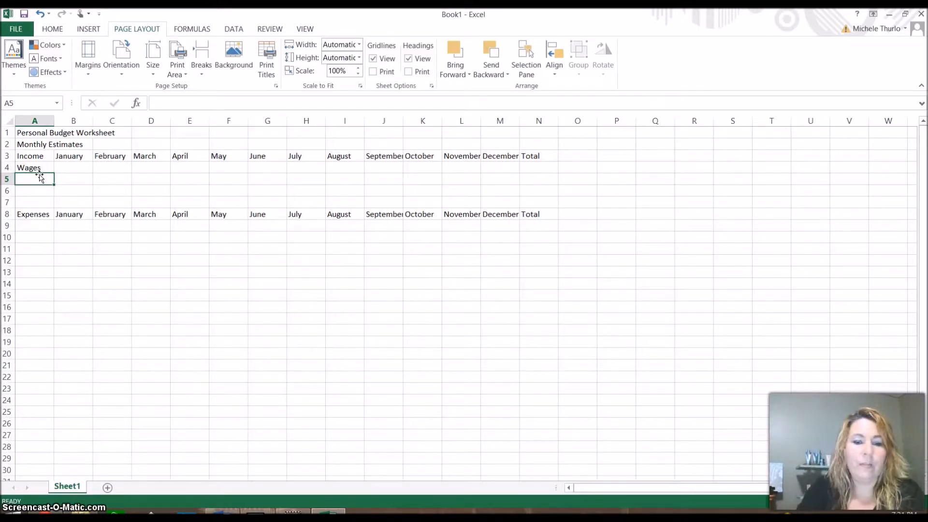
text(Div)
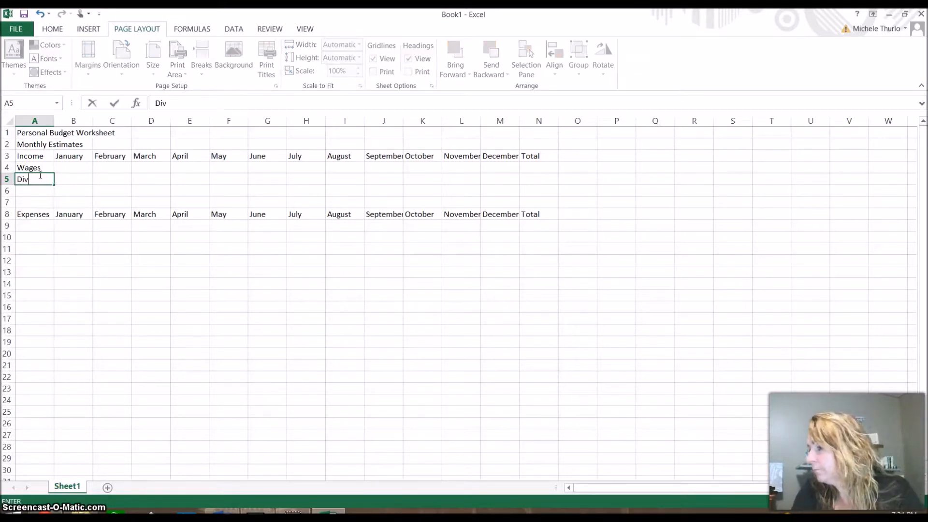
text(idends)
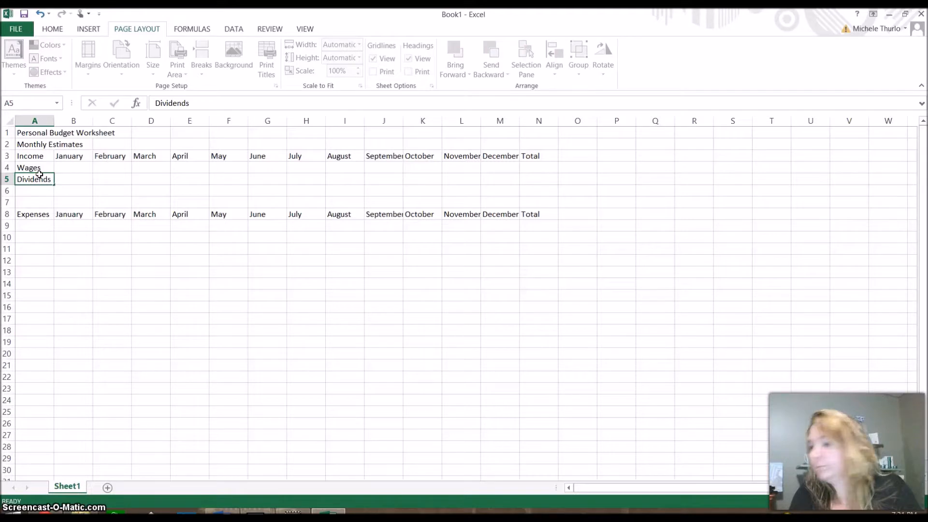
key(Return)
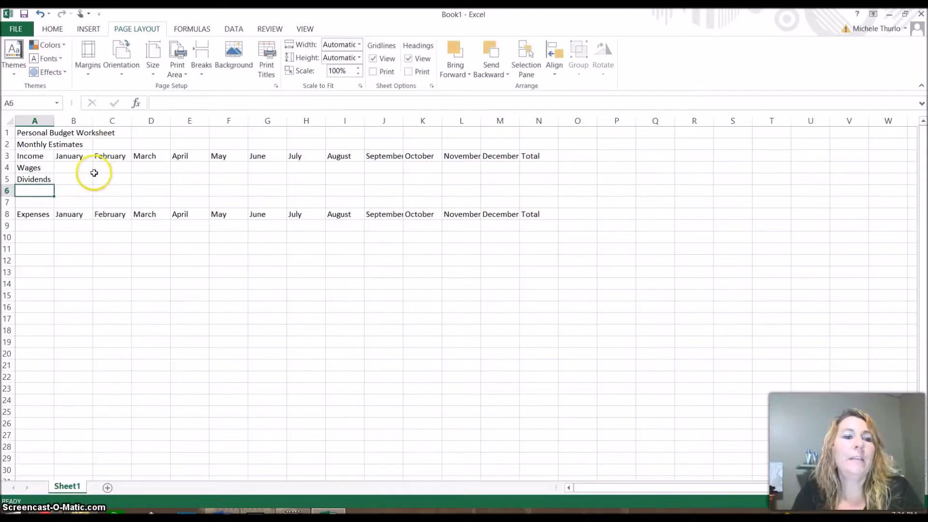
text(Total)
key(Return)
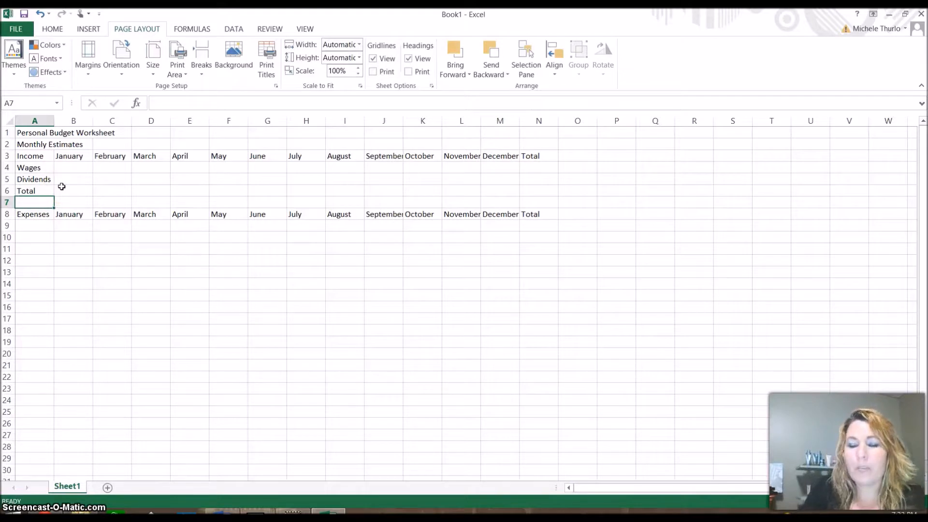
key(Down)
key(Down)
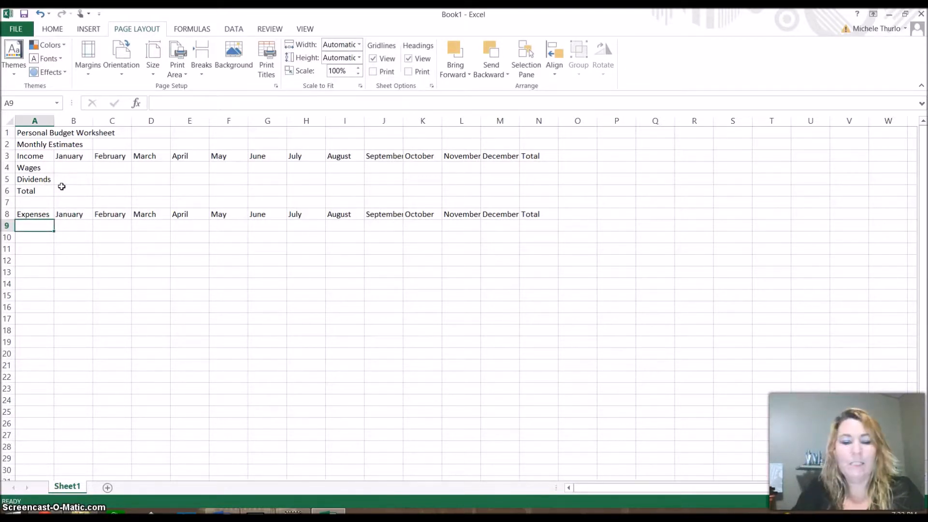
Step: Enter the expense labels Rent, Food, Tuition and Books
text(Rent)
key(Return)
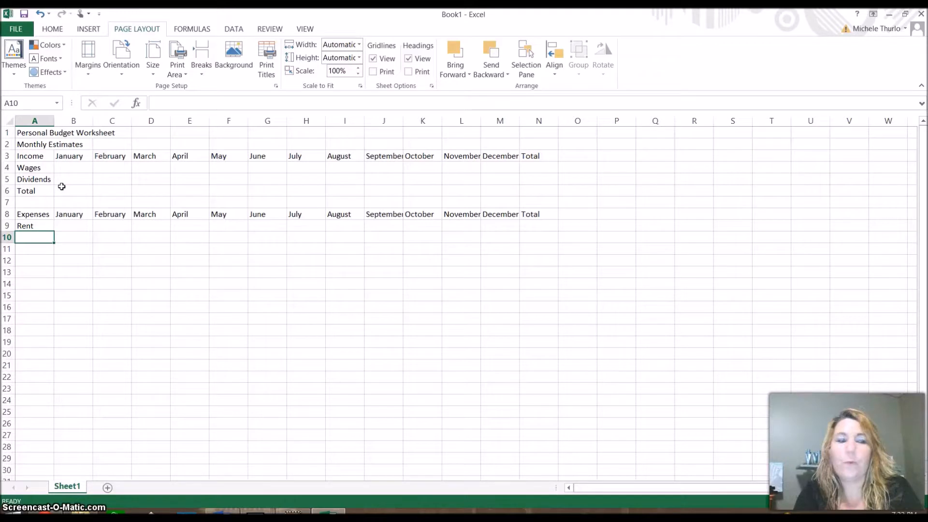
text(Food)
key(Return)
text(Tiut)
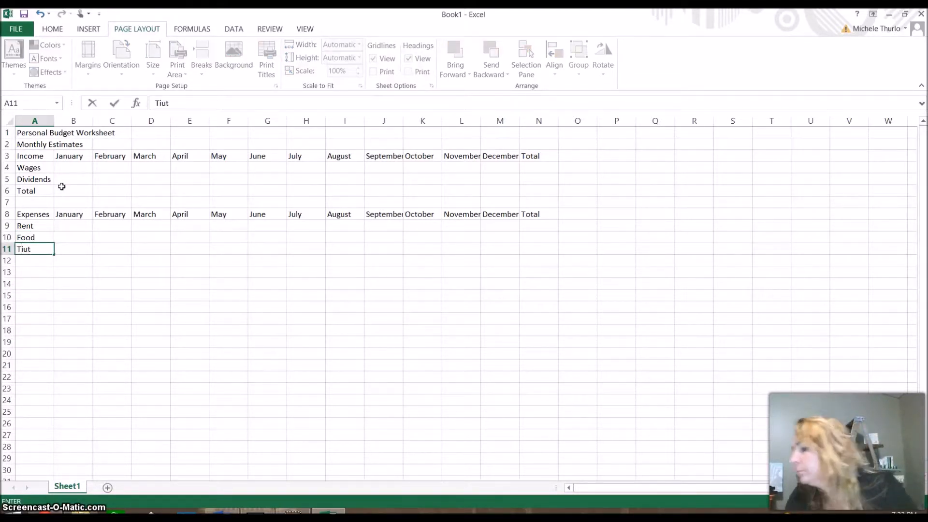
key(BackSpace)
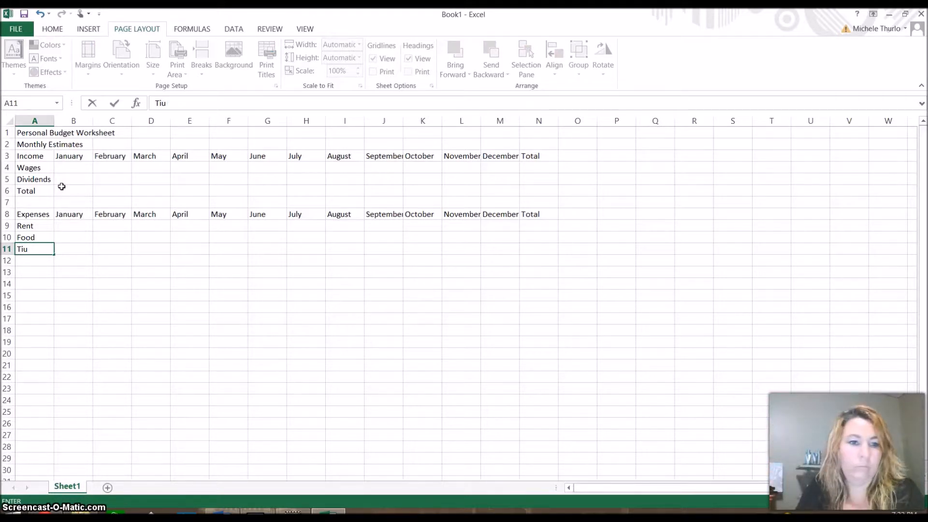
key(BackSpace)
text(ition)
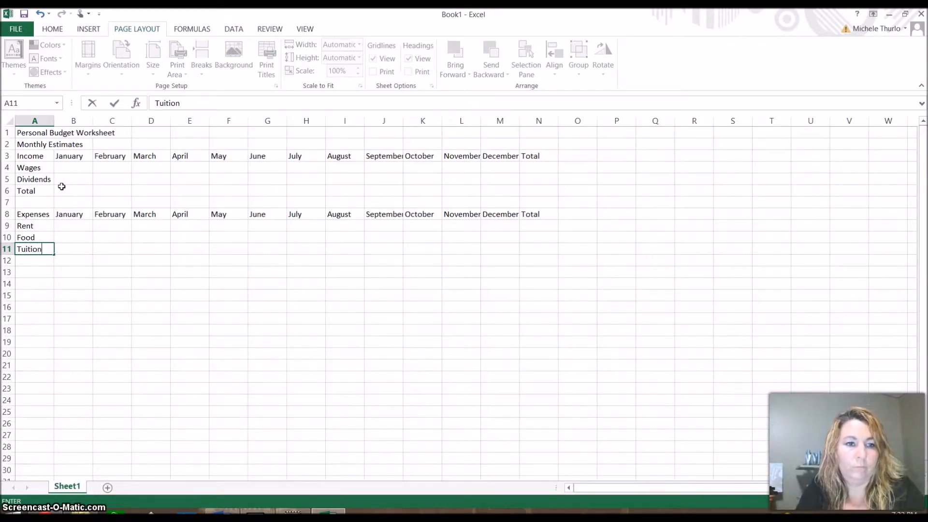
key(Return)
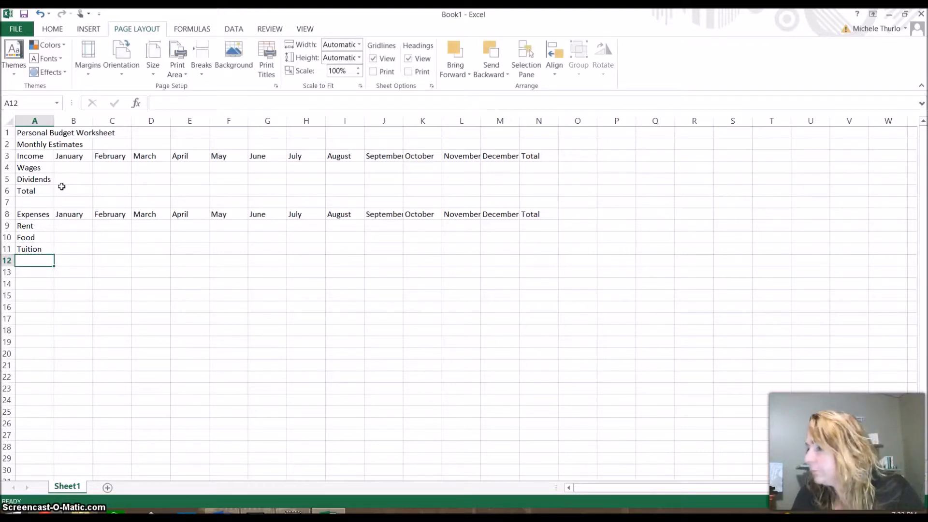
text(Books)
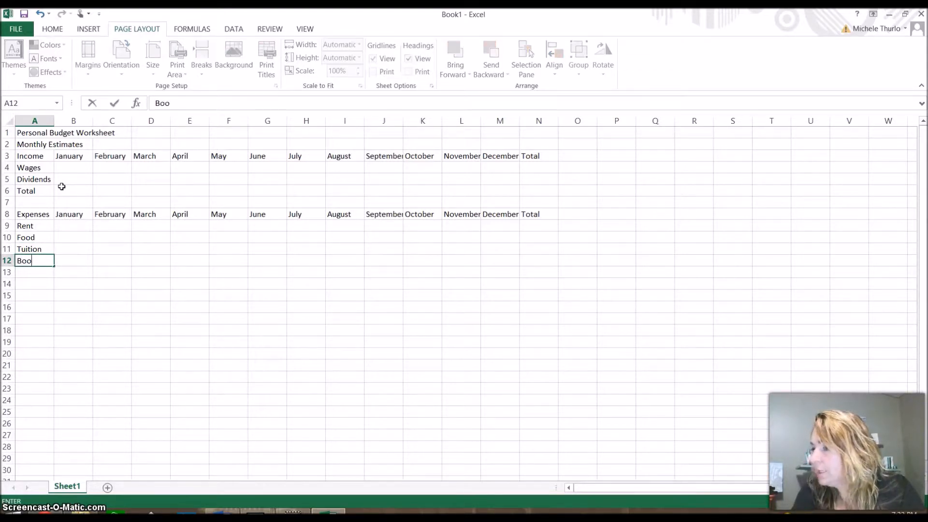
key(Return)
Step: Continue the expense labels with Entertainment, Car Payment, Gas and Miscellaneous
text(Enter)
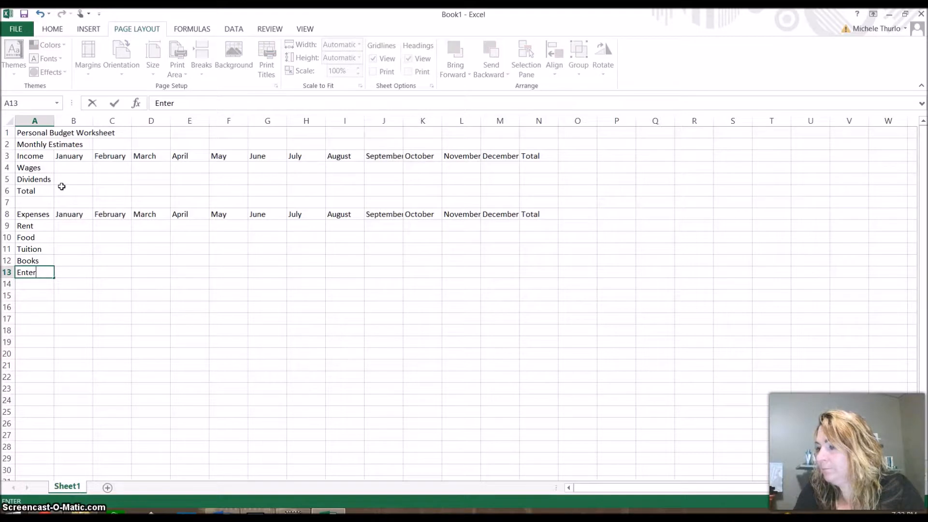
text(tainment)
key(Return)
text(Ca)
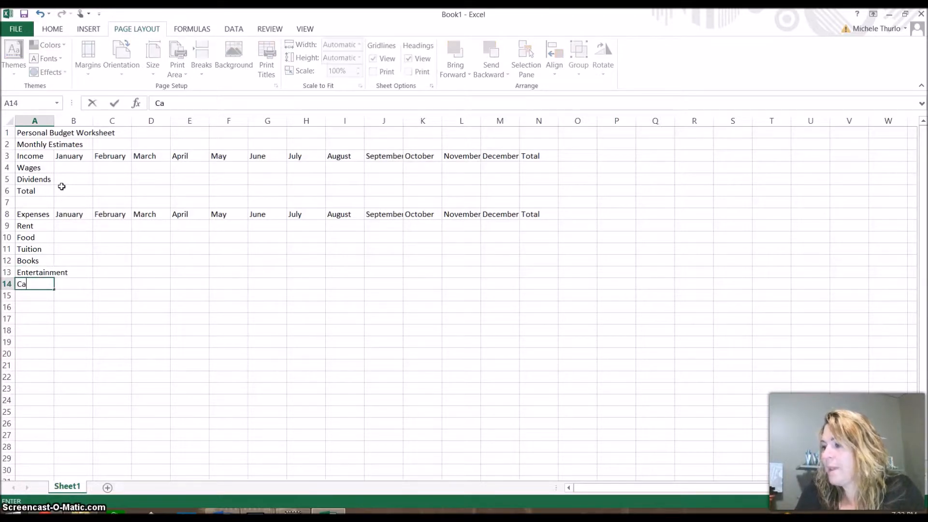
text(r Payment)
key(Return)
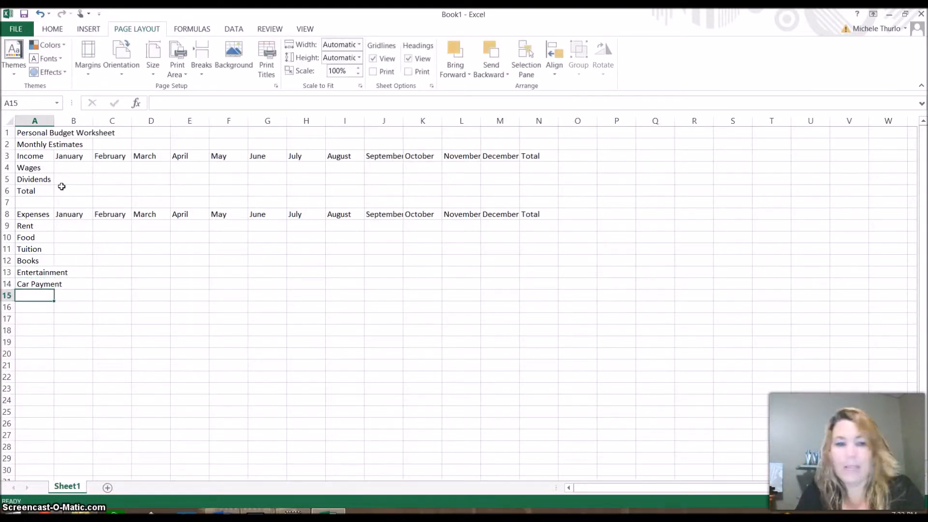
text(Gas)
key(Return)
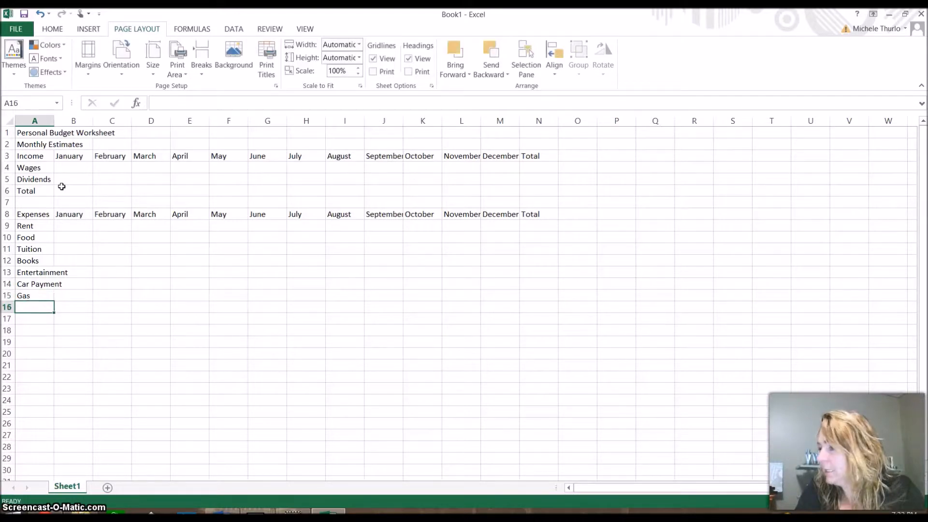
text(Miscel)
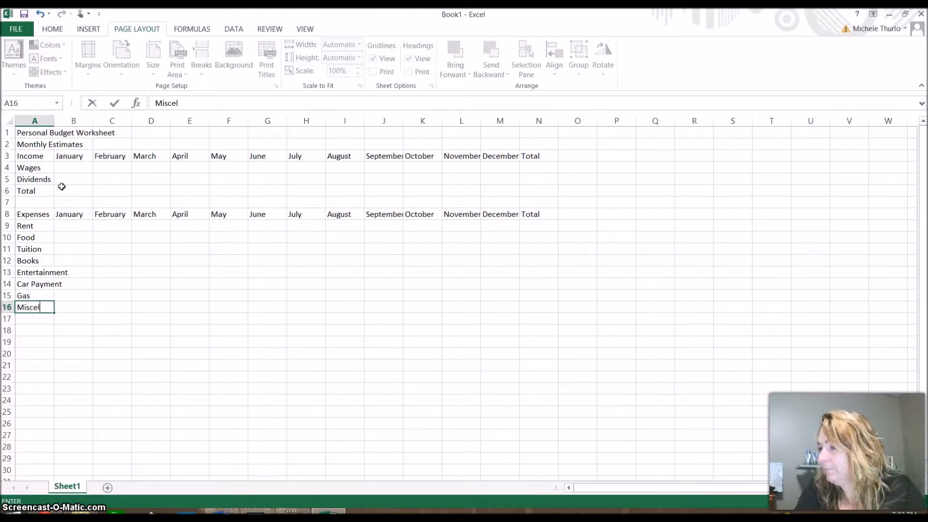
text(laneous)
key(Return)
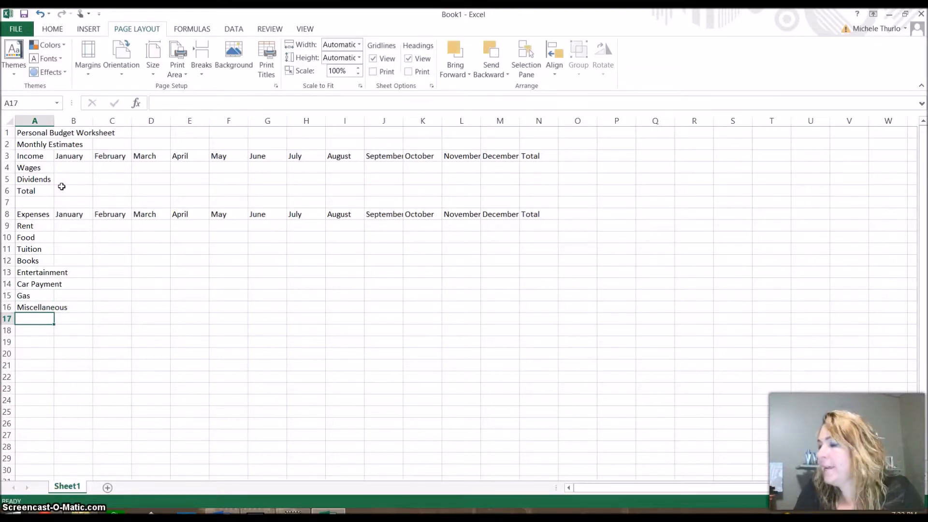
Step: Add the expenses 'Total' label in A17 and 'Net' in A19
text(Total)
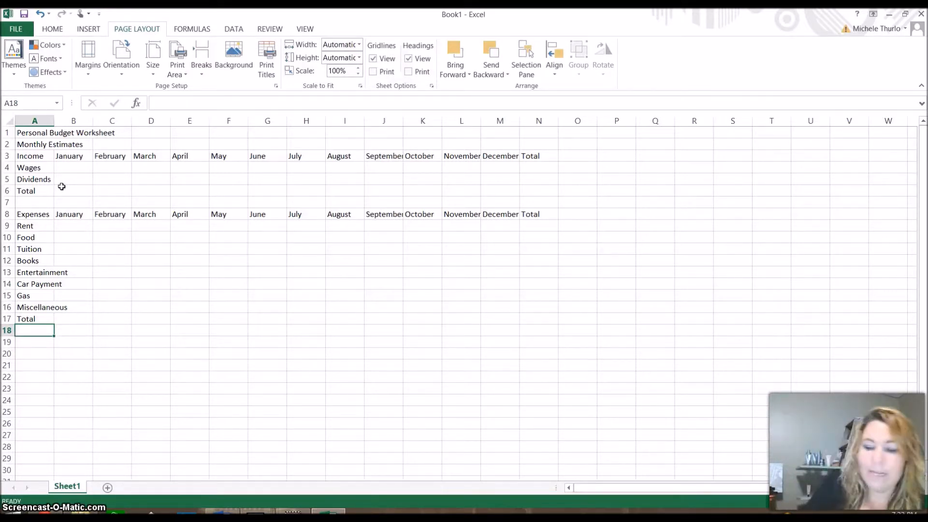
key(Return)
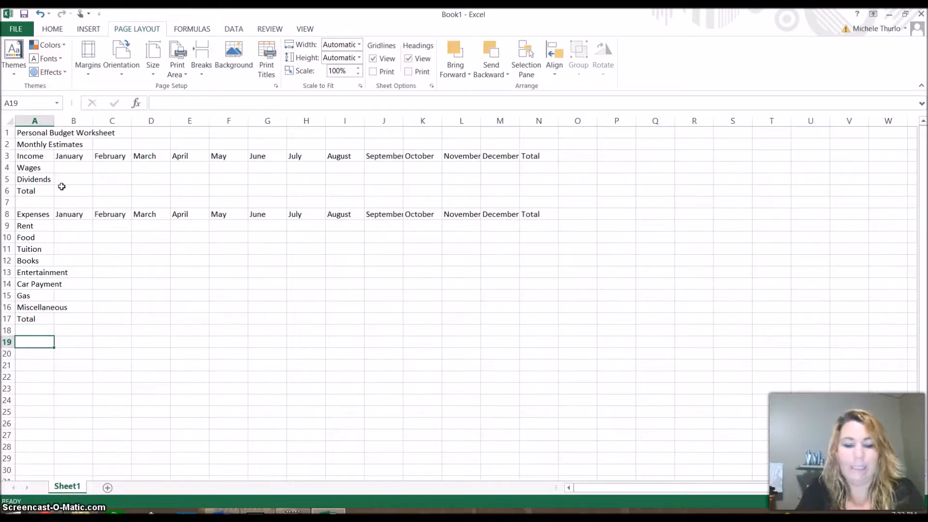
text(Net)
key(Return)
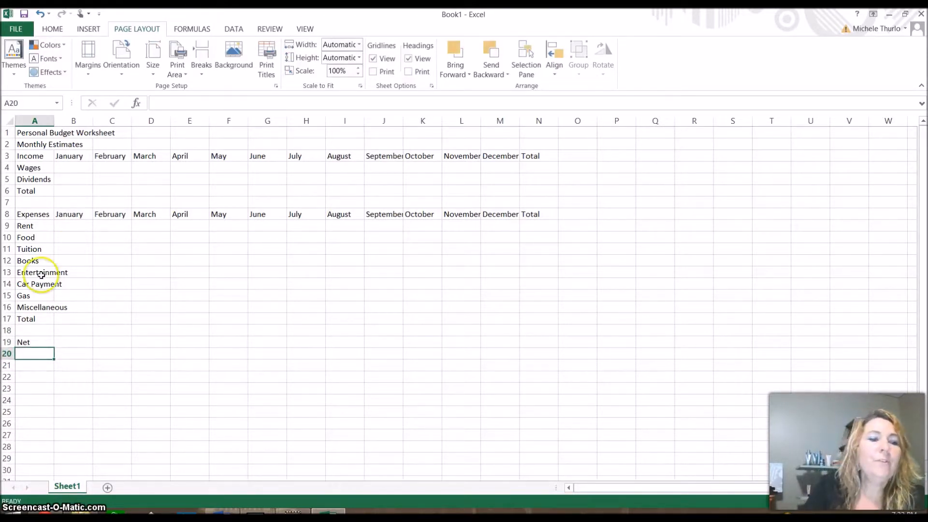
Step: Reselect the Net label cell and bring up the HOME ribbon
click(43, 342)
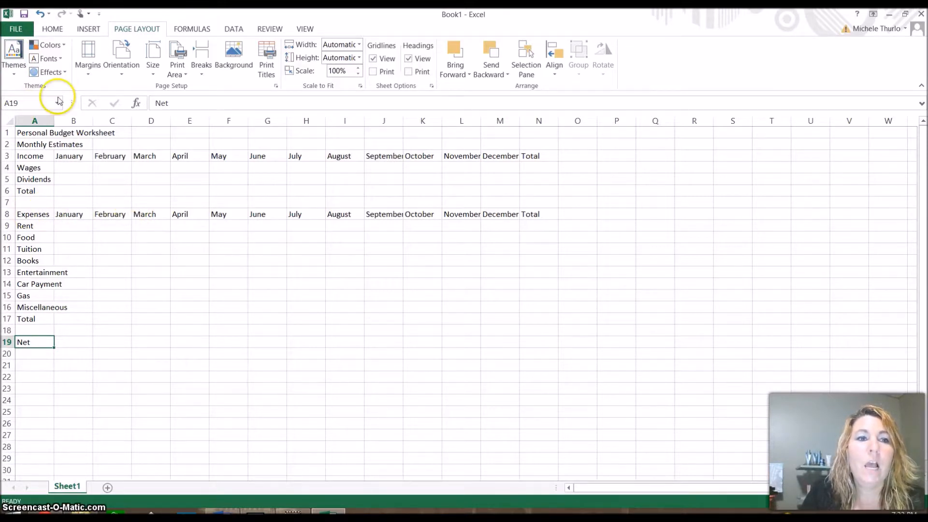
click(54, 30)
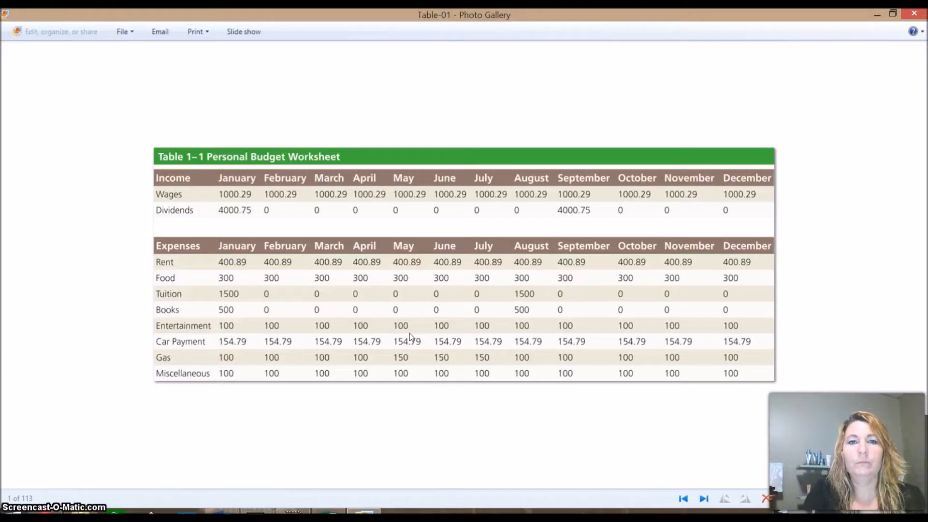
Step: Return to the budget workbook and clear the selection on the entered monthly figures
key(alt+Tab)
click(334, 342)
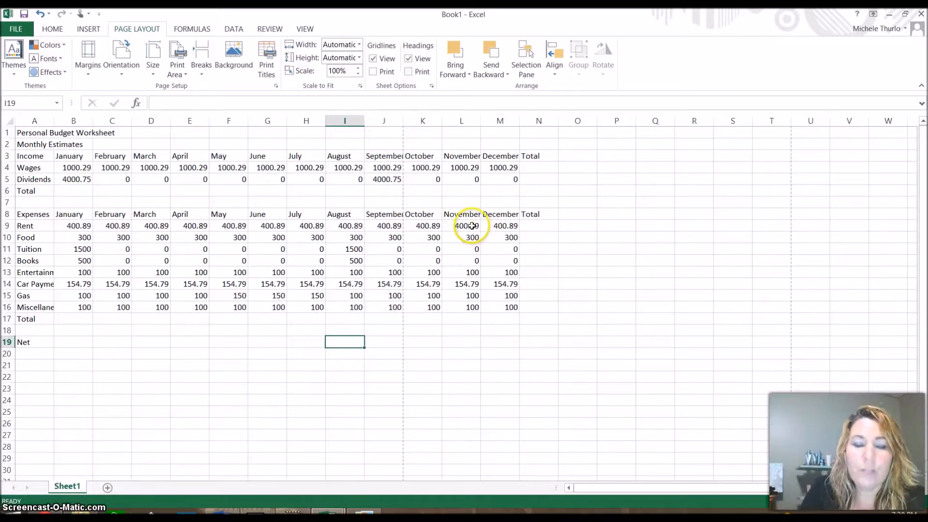
drag(472, 226, 462, 290)
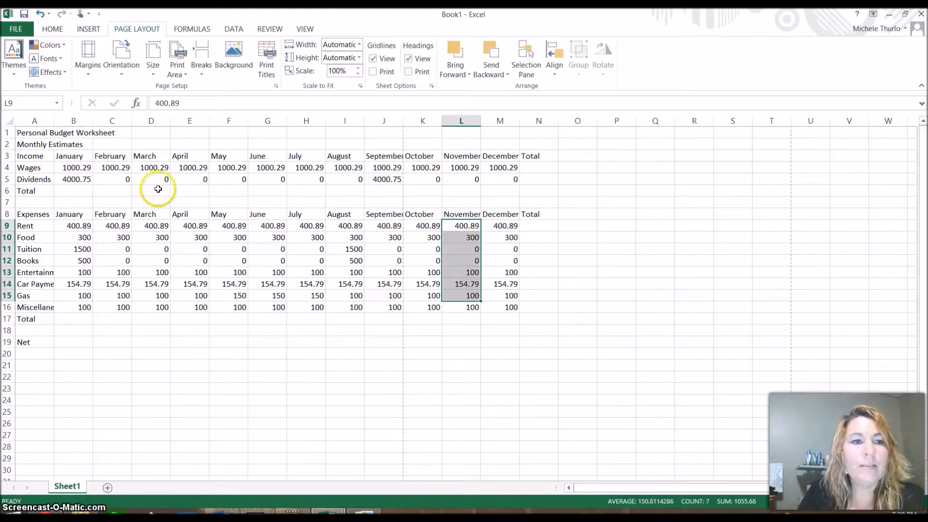
click(85, 191)
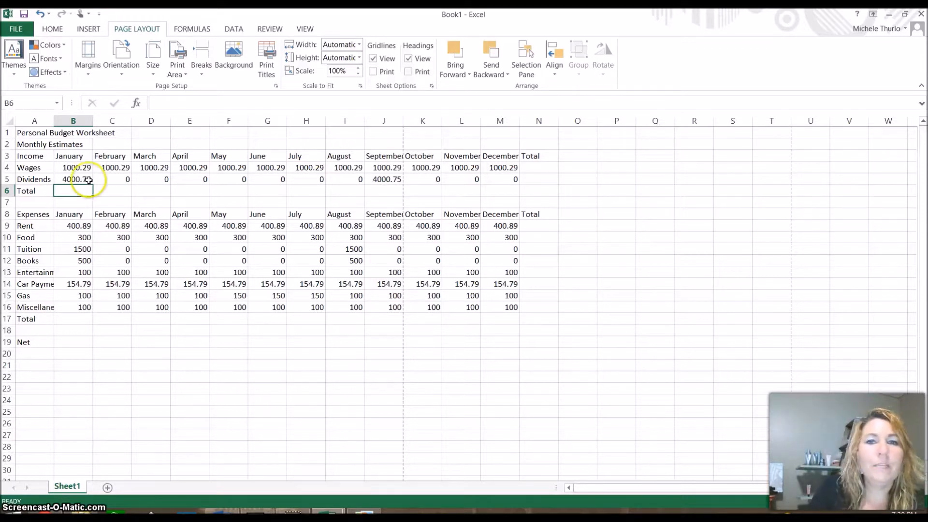
Step: AutoSum January's Wages and Dividends into B6 as =SUM(B4:B5), giving 5001.04
click(53, 29)
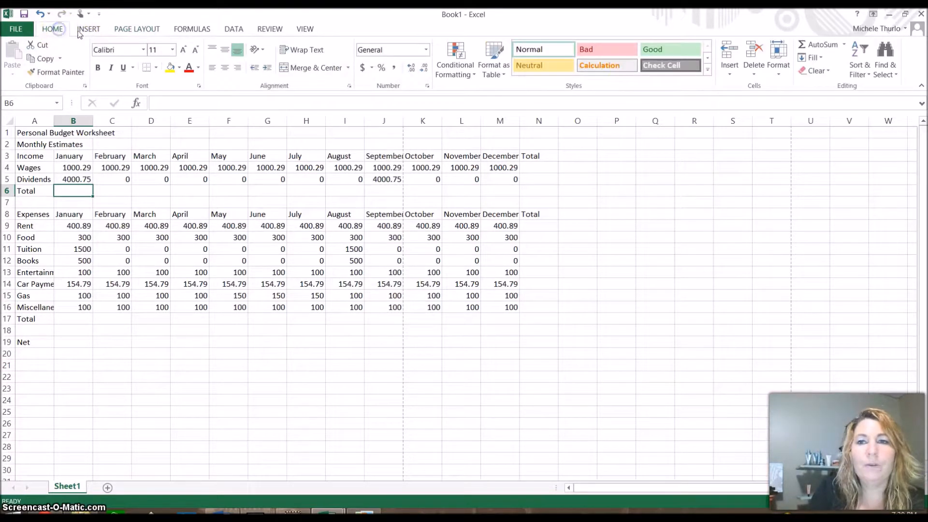
click(845, 49)
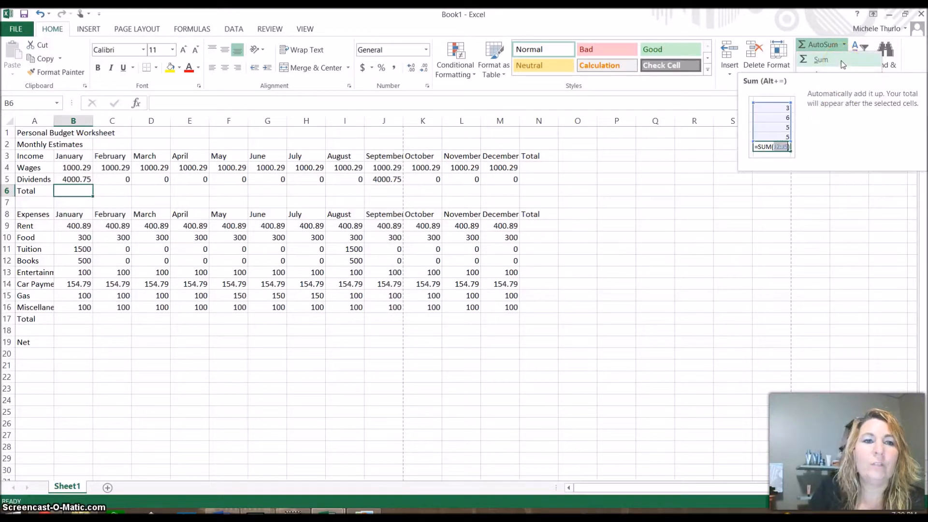
click(825, 44)
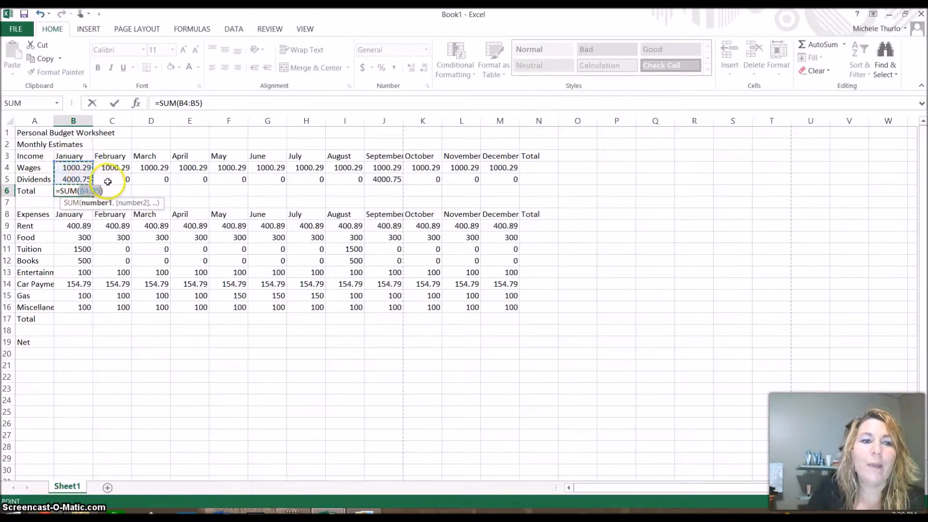
key(Return)
click(77, 190)
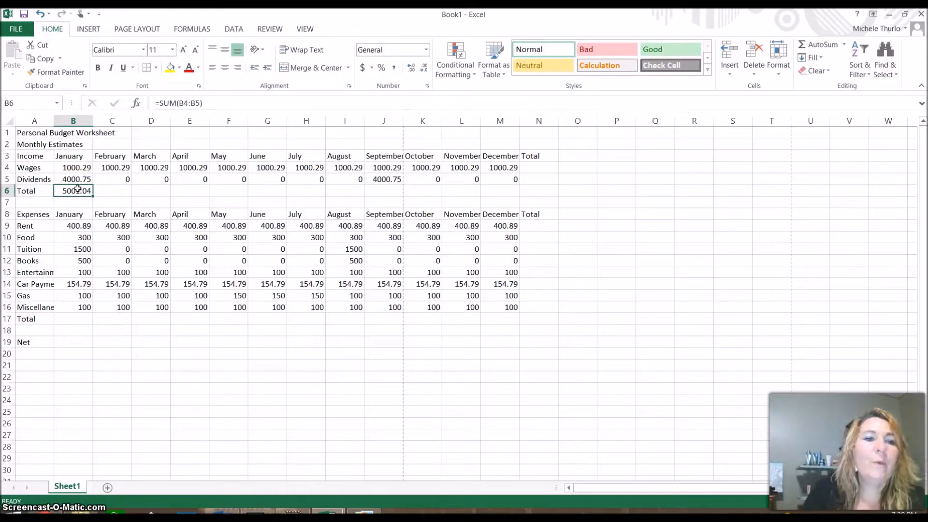
click(111, 188)
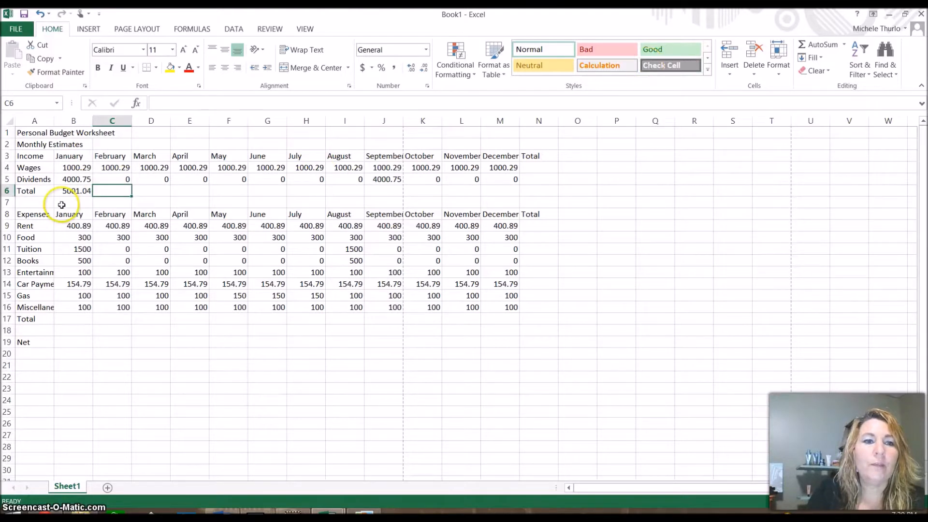
Step: Fill B6's SUM formula across C6:M6 and check the copied February and March totals
click(87, 191)
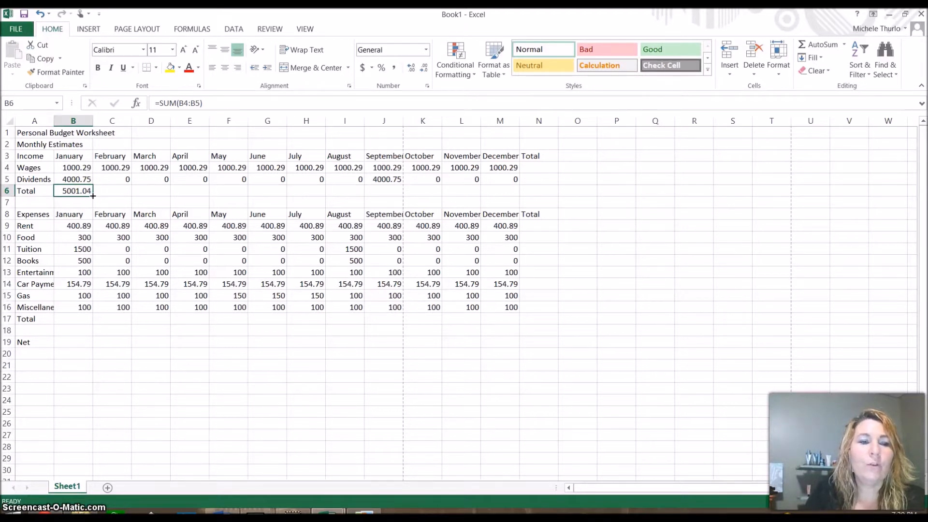
drag(93, 196, 515, 195)
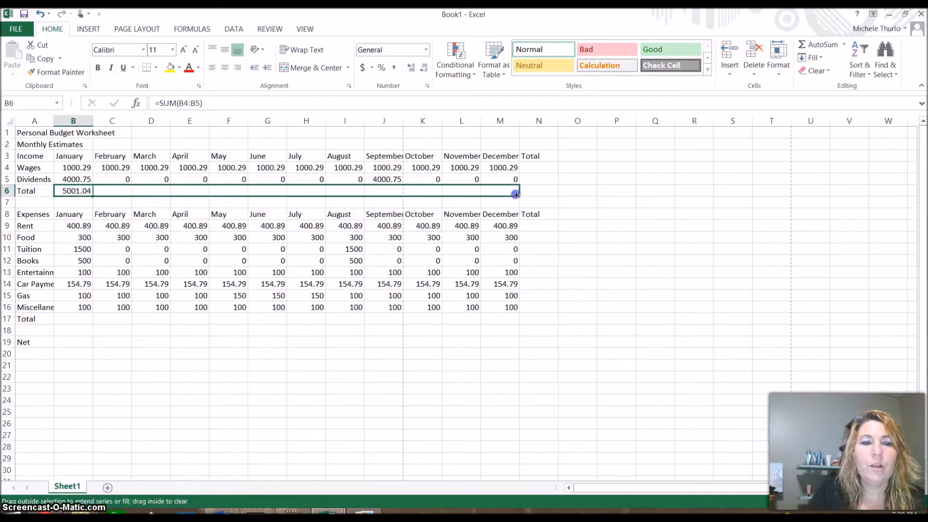
drag(516, 195, 516, 195)
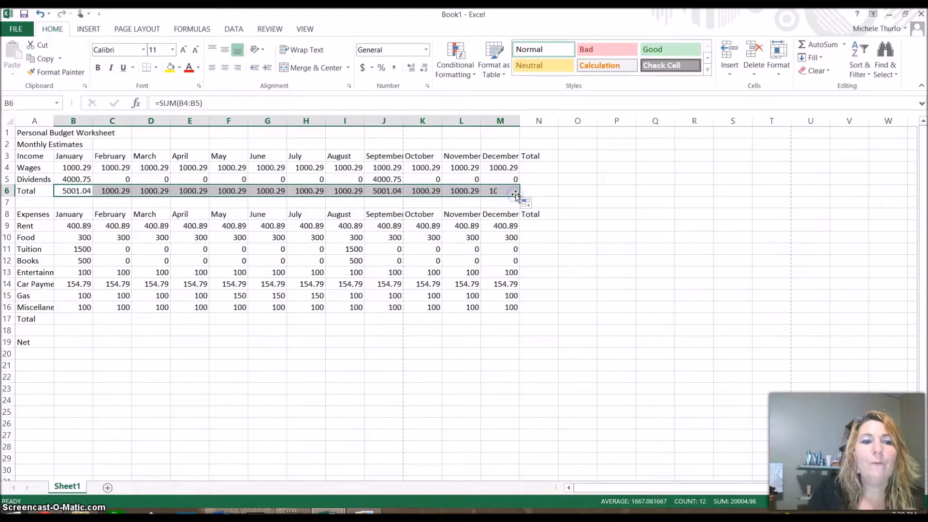
click(88, 192)
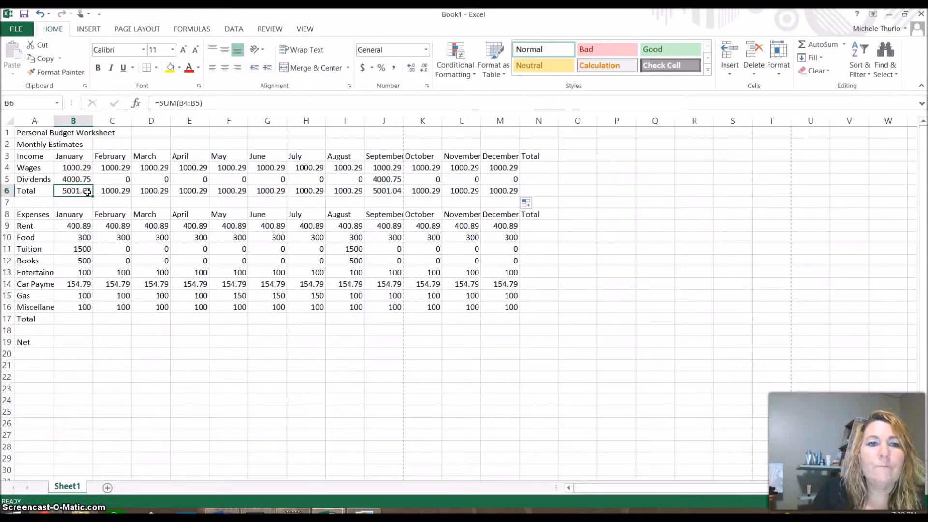
click(111, 191)
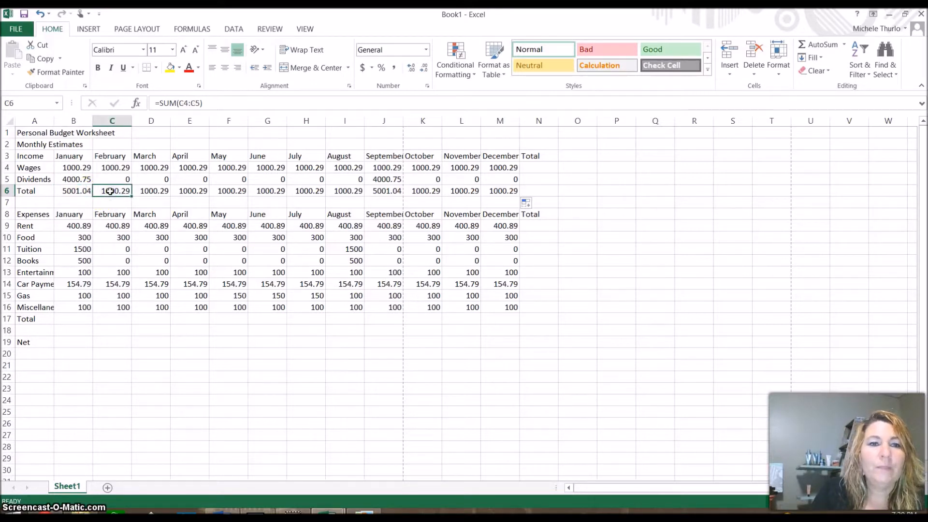
click(143, 192)
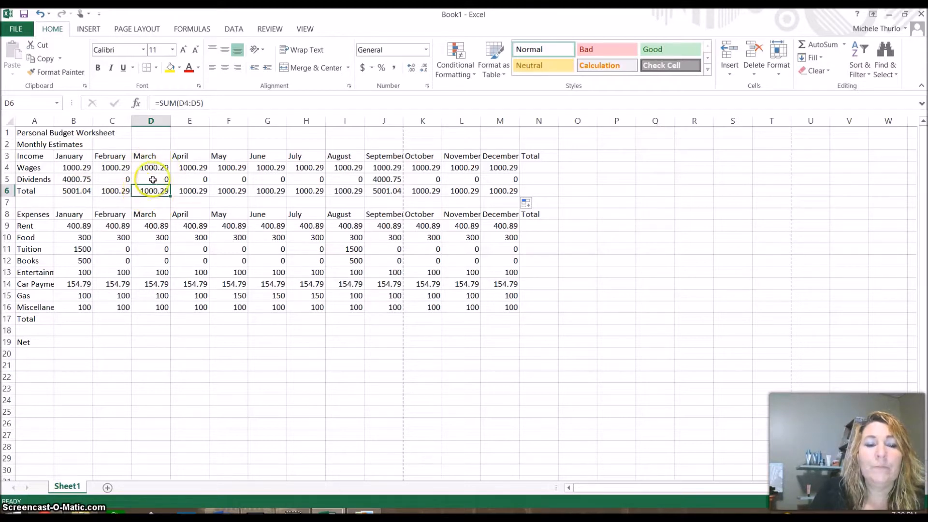
click(67, 191)
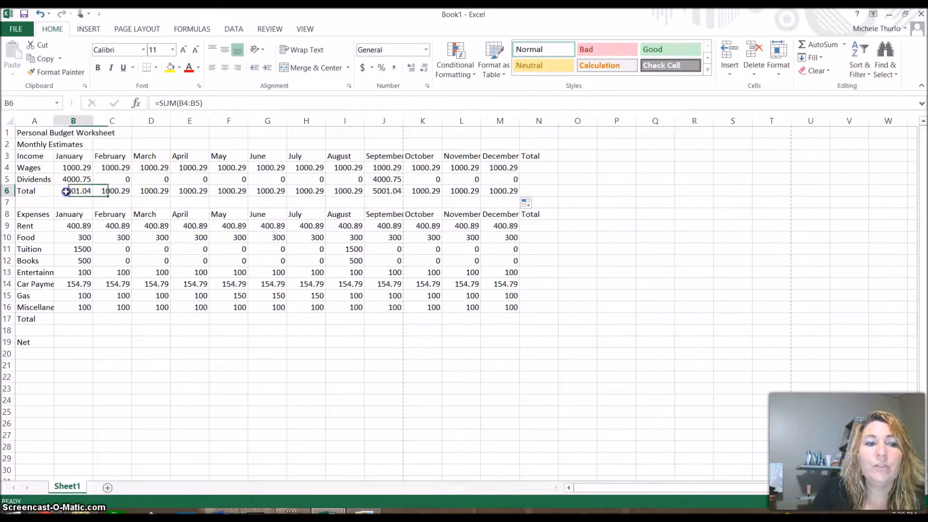
click(160, 194)
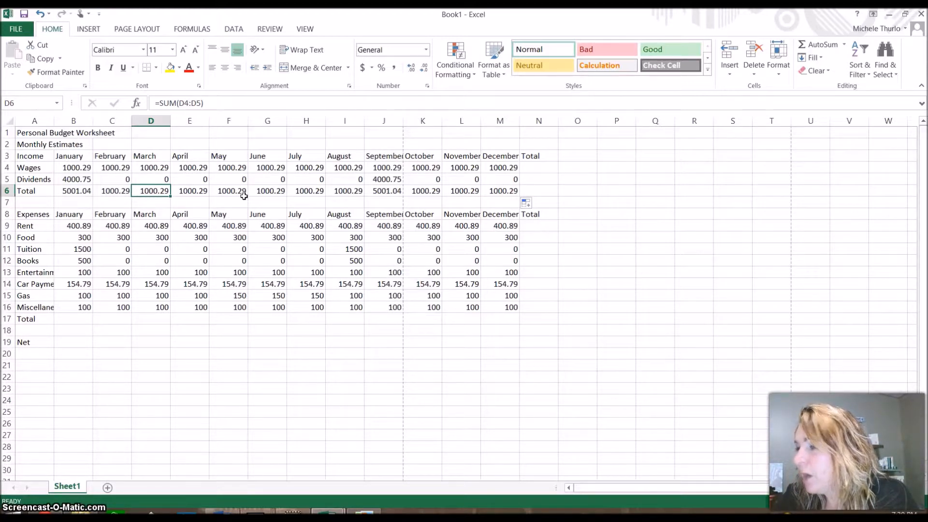
Step: AutoSum January's expenses into B17 as =SUM(B9:B16) and fill it through M17
click(82, 319)
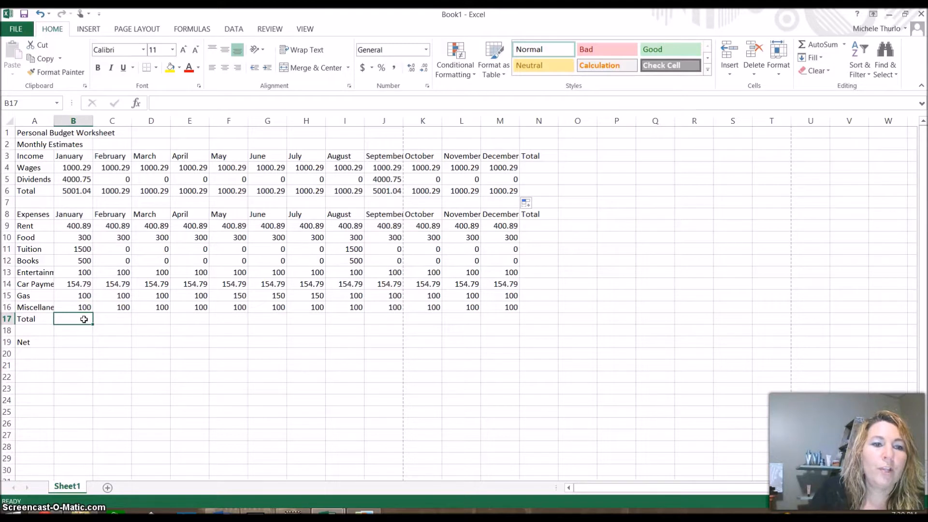
click(822, 44)
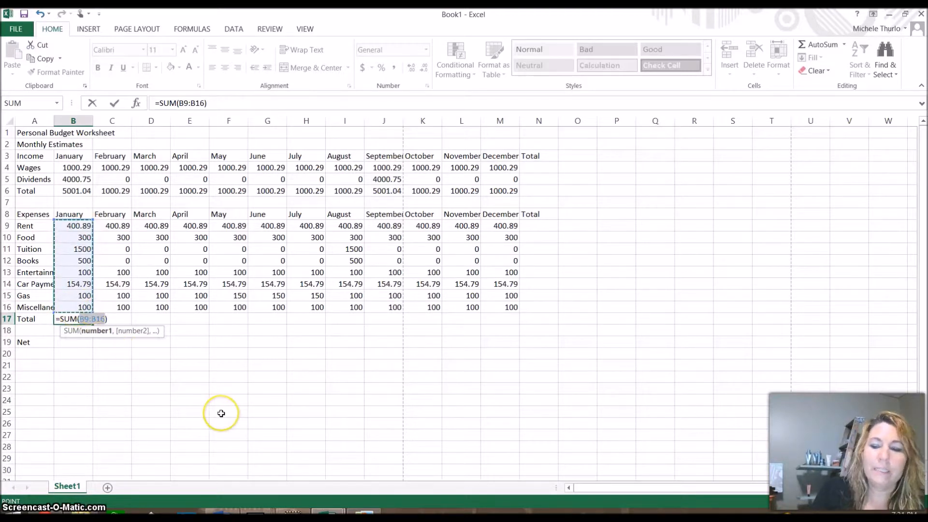
key(Return)
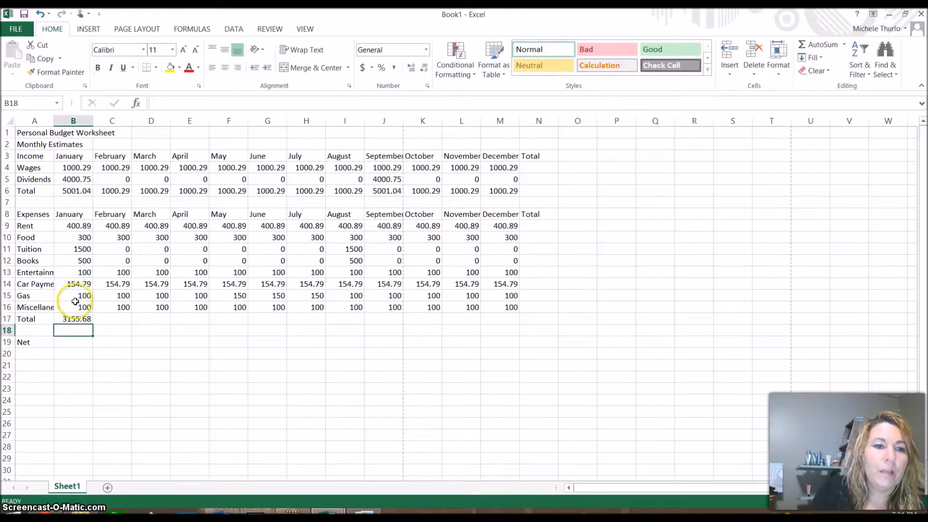
click(73, 320)
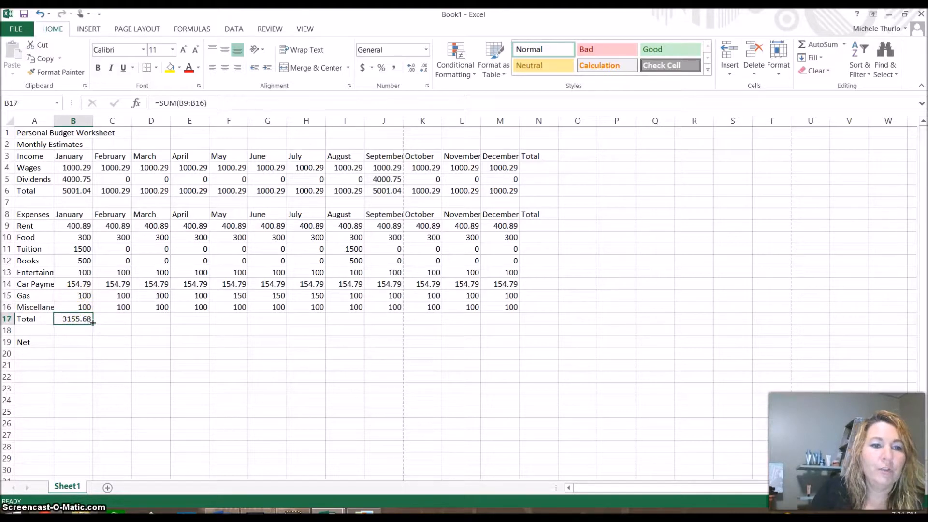
drag(93, 323, 508, 327)
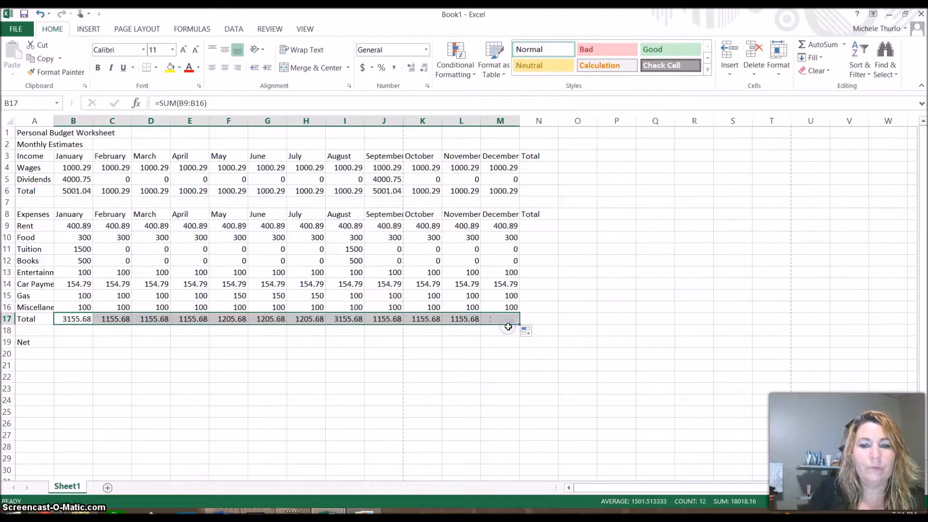
Step: Select January's Net cell B19 after checking the expense total formula in B17
click(74, 344)
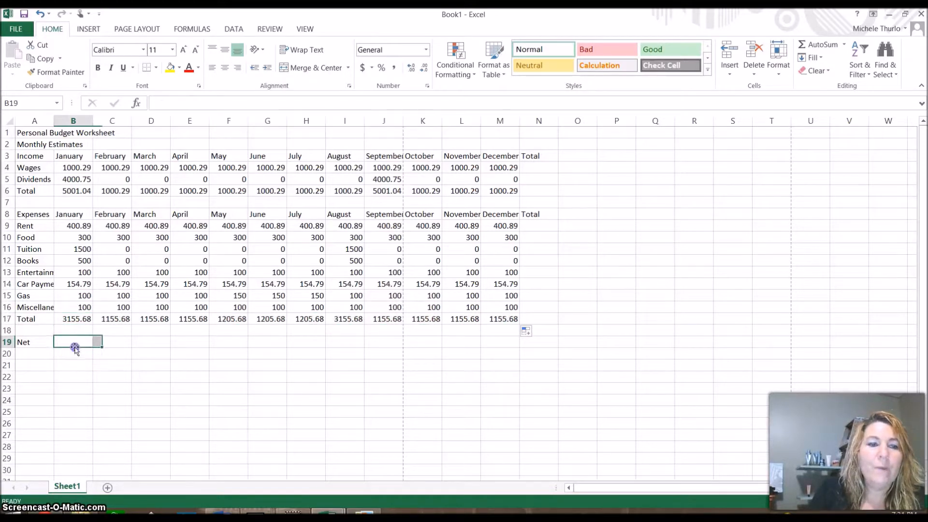
click(75, 323)
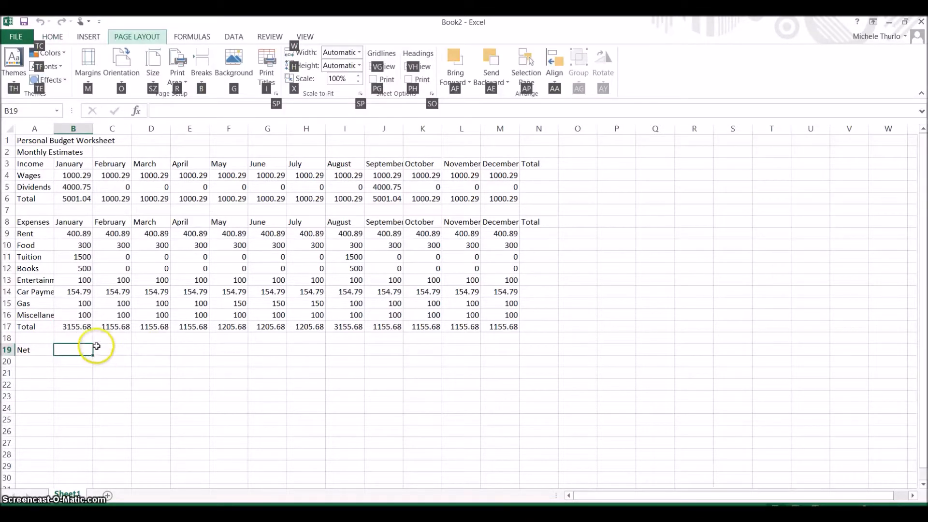
click(71, 350)
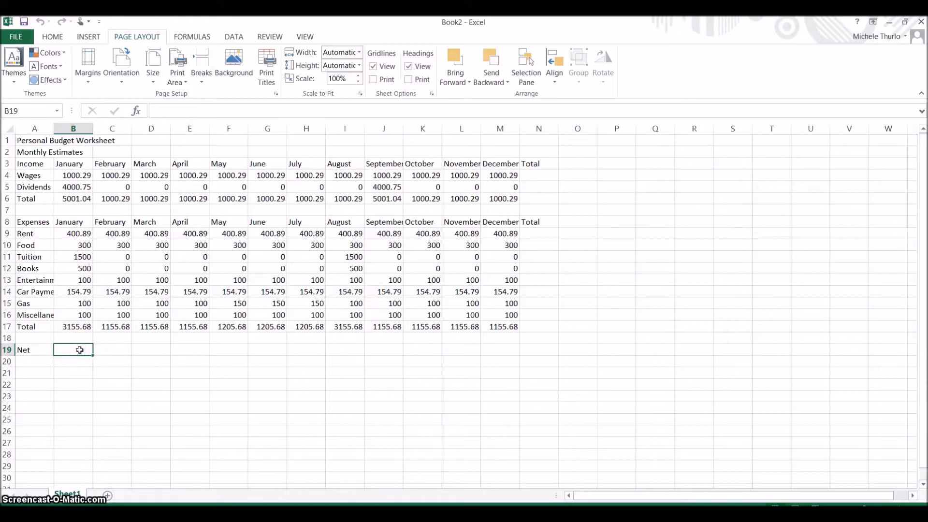
Step: Enter =B6-B17 in B19 so January's Net shows 1845.36
text(=)
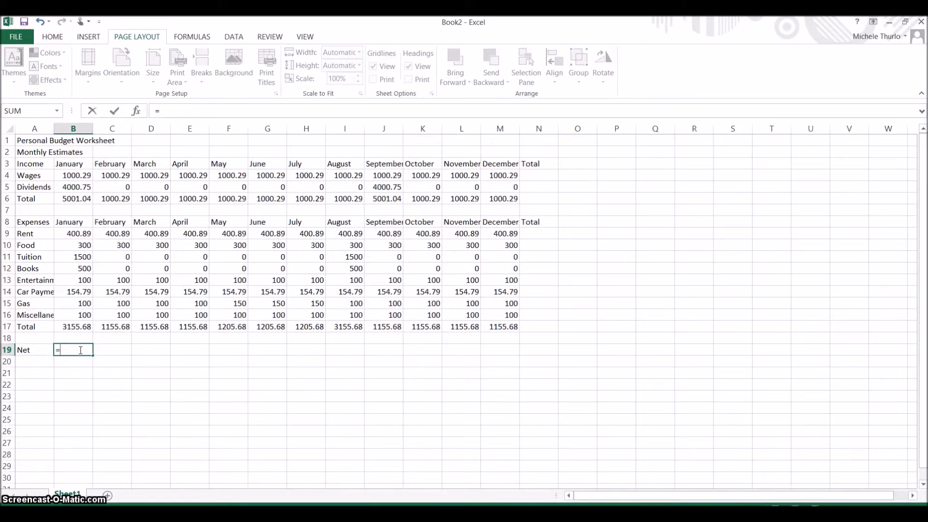
click(83, 199)
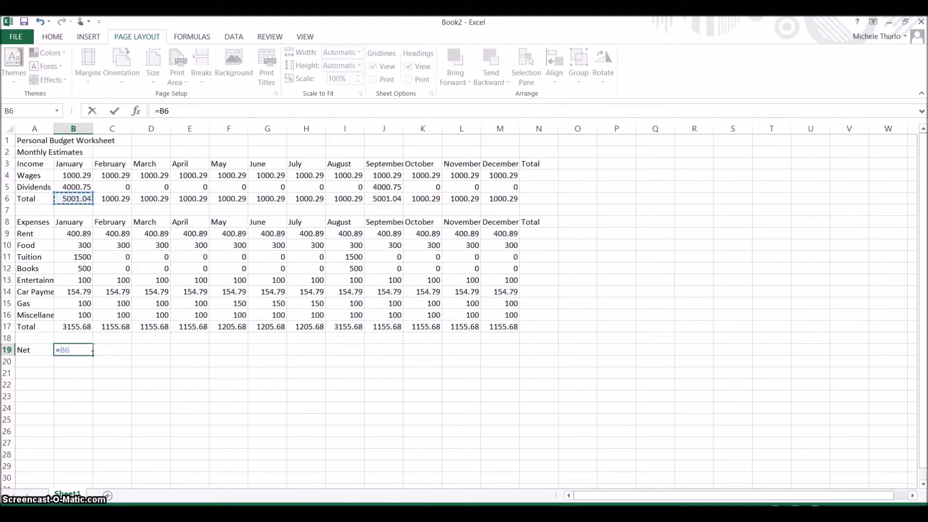
text(-)
click(82, 327)
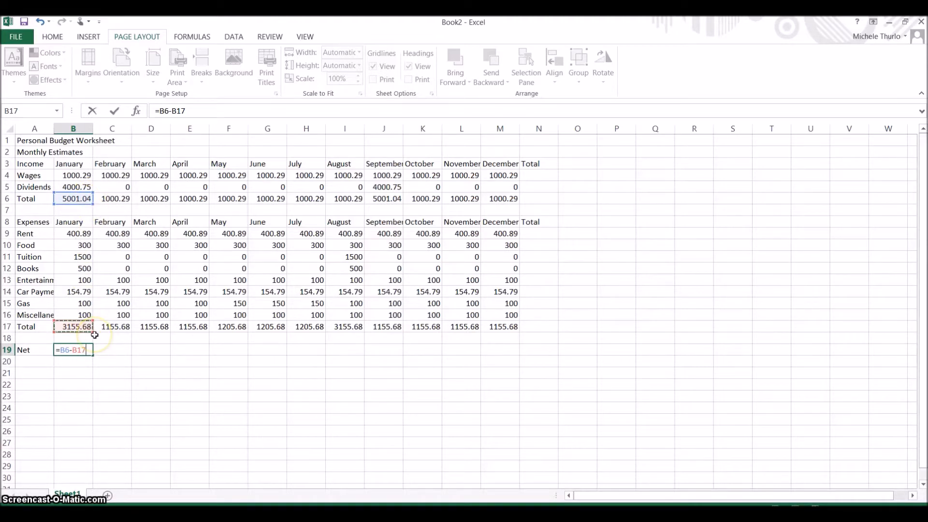
key(Return)
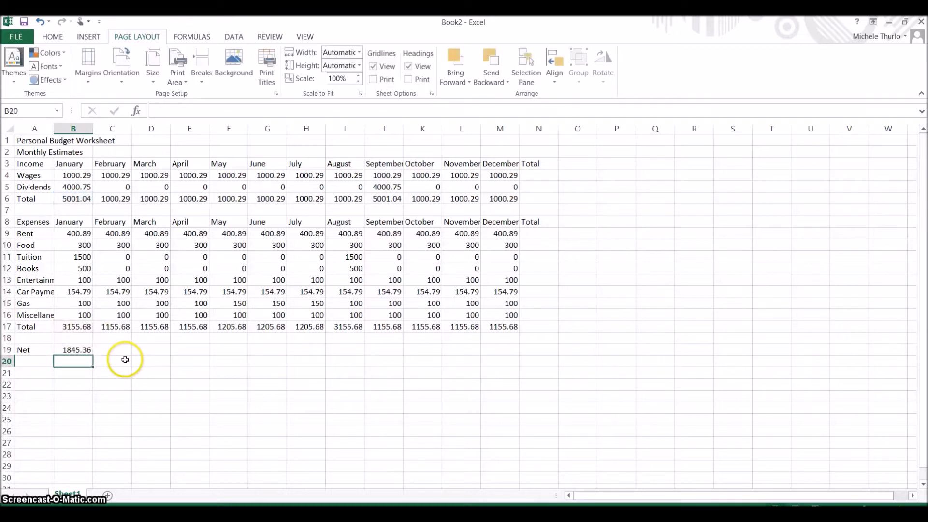
Step: Verify B19's Net formula references B6 and B17, leaving it unchanged
click(85, 349)
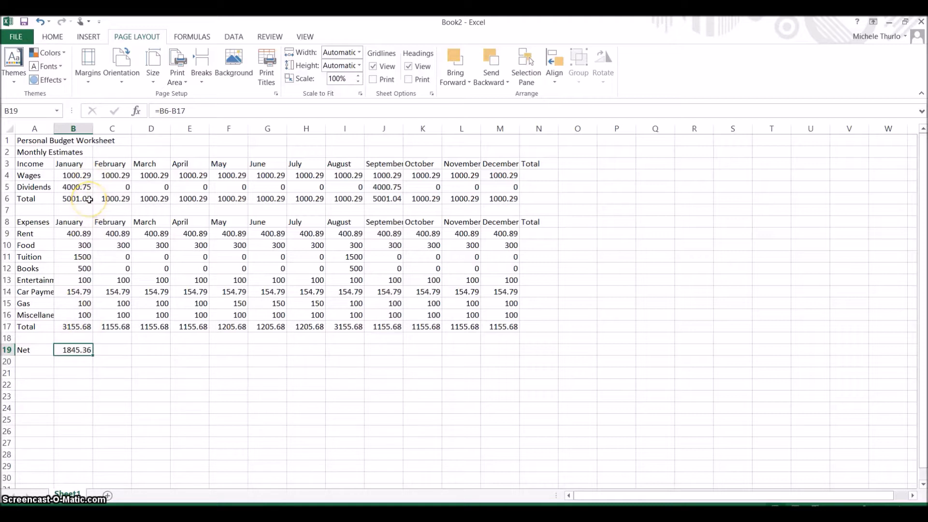
double_click(87, 350)
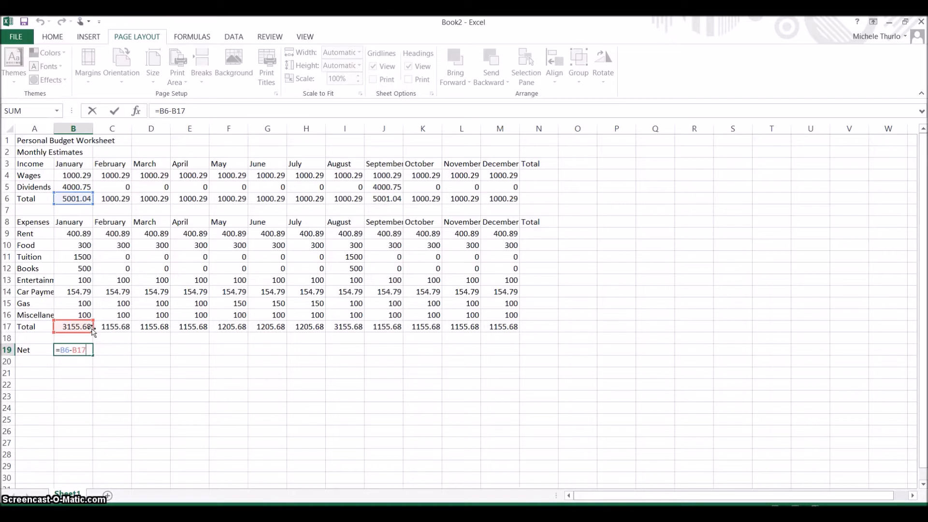
key(Return)
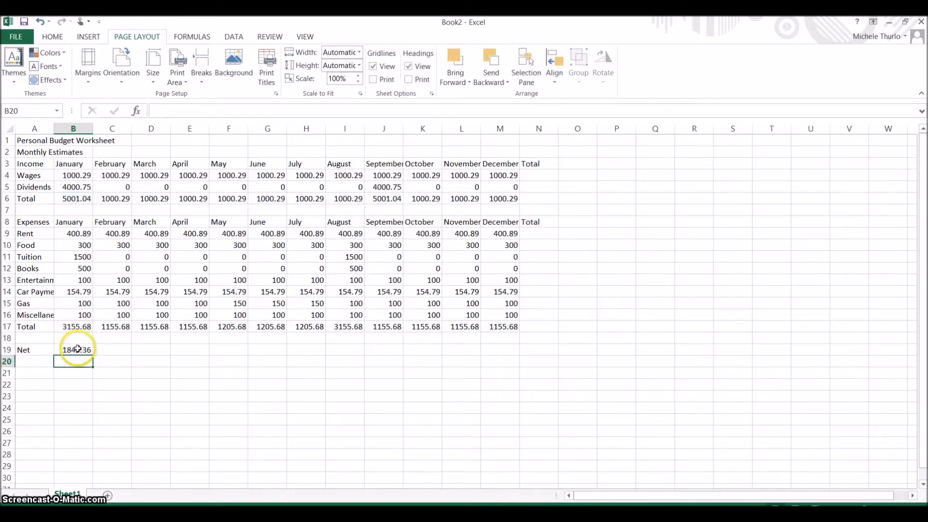
click(77, 349)
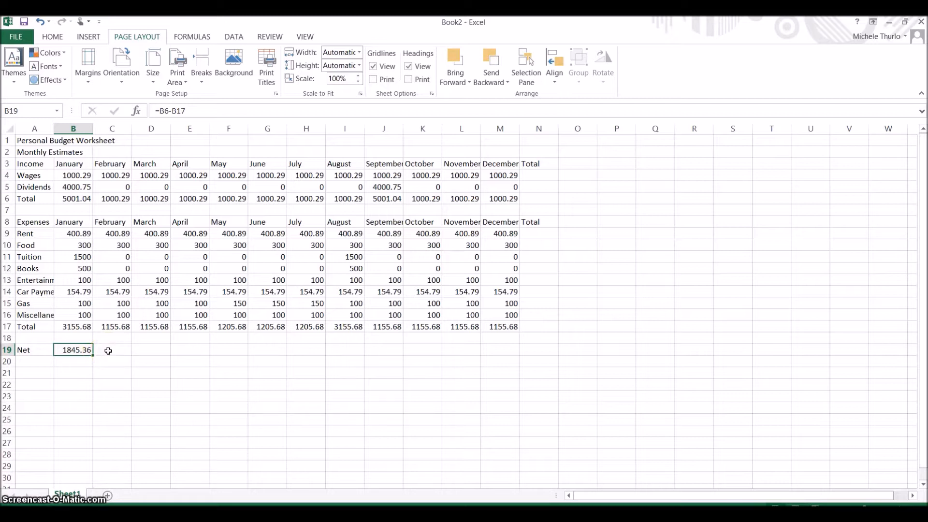
Step: Fill the Net formula from B19 across to M19 for every month
drag(91, 358, 517, 354)
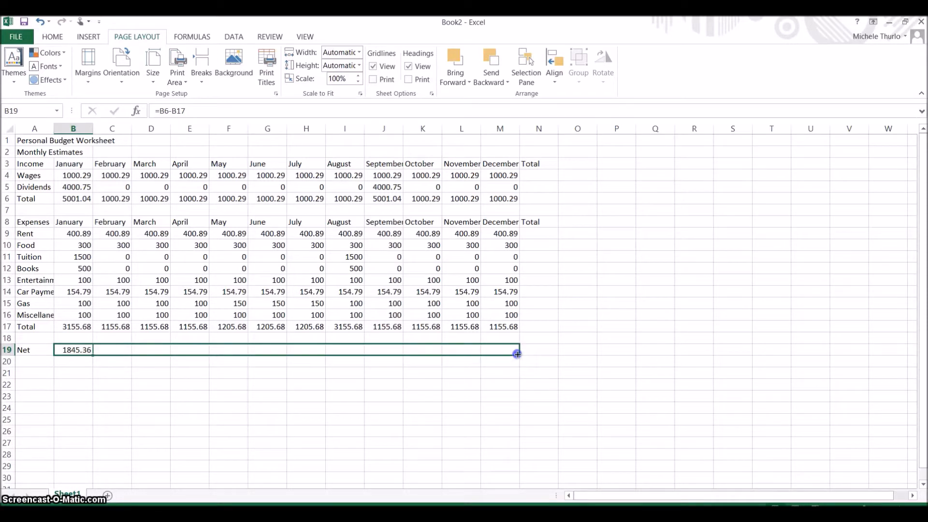
drag(518, 354, 517, 354)
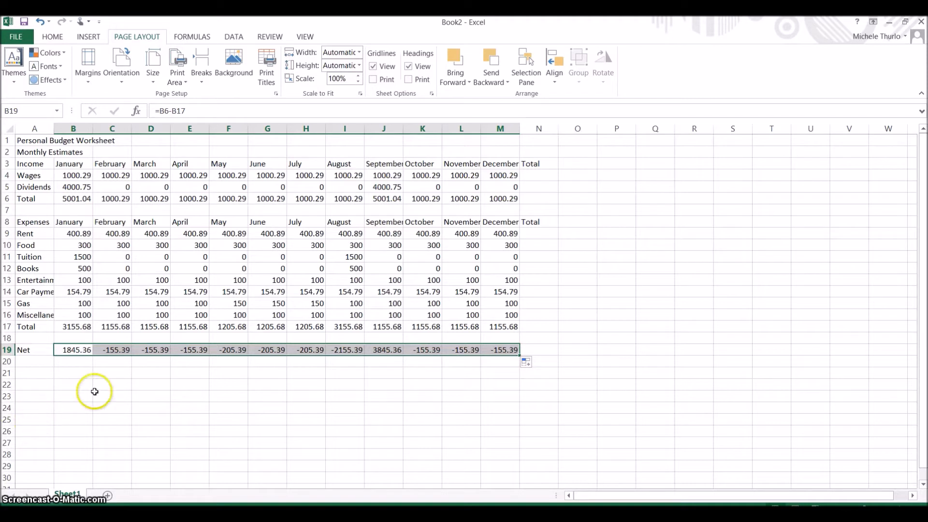
click(137, 386)
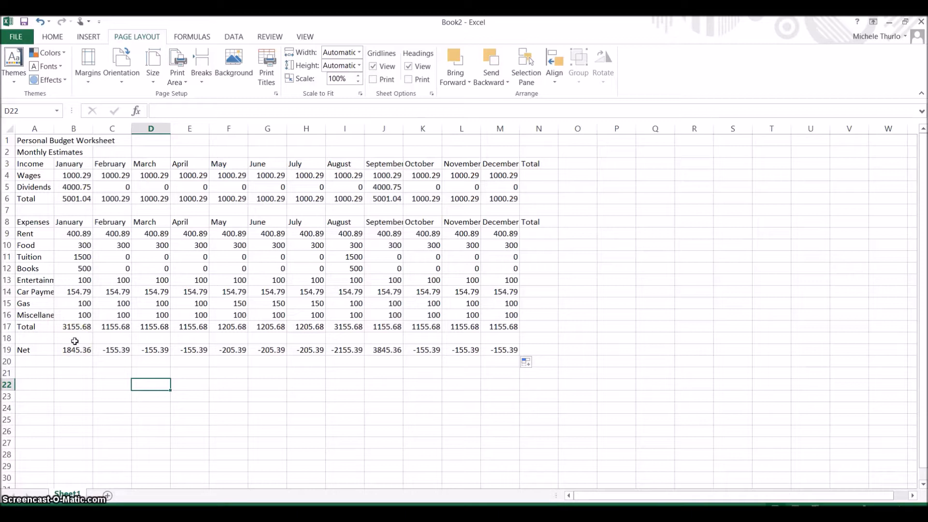
Step: Check that January's and February's Net formulas use their own month's cells
click(118, 349)
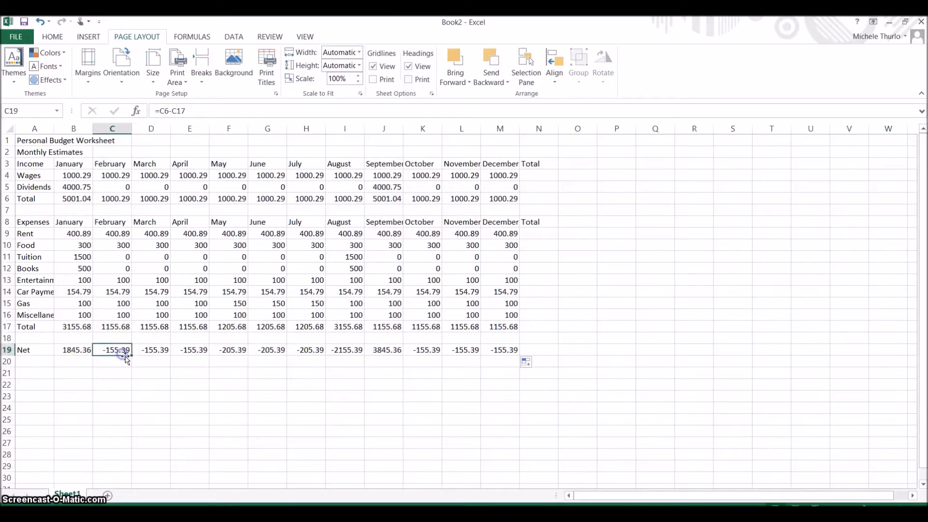
click(77, 349)
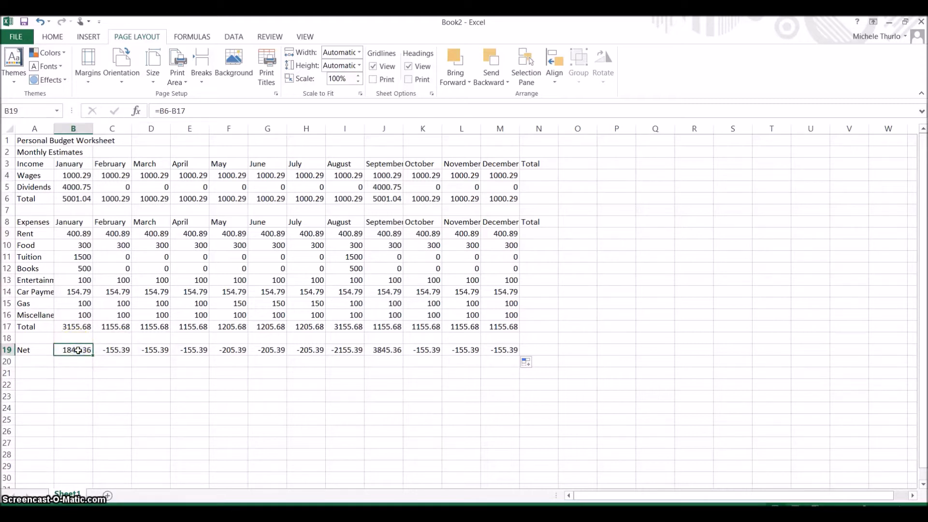
double_click(77, 350)
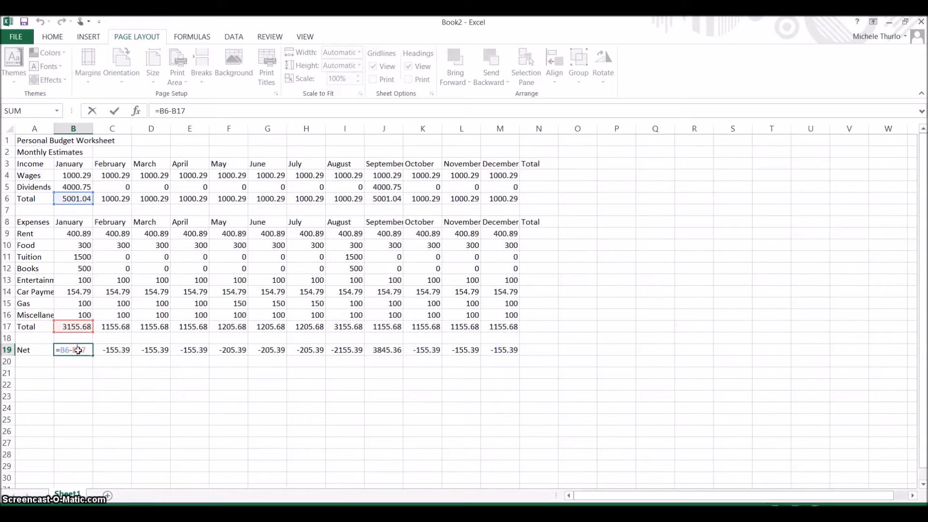
click(79, 350)
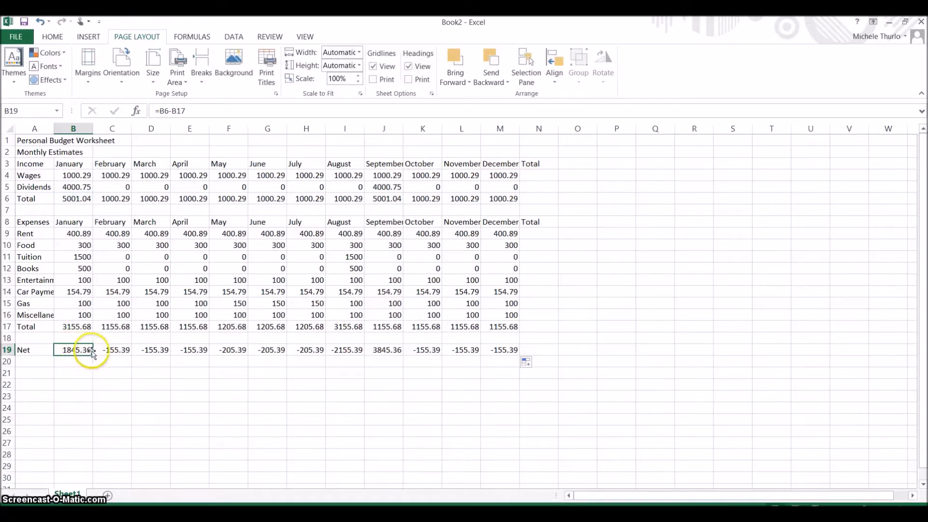
double_click(122, 351)
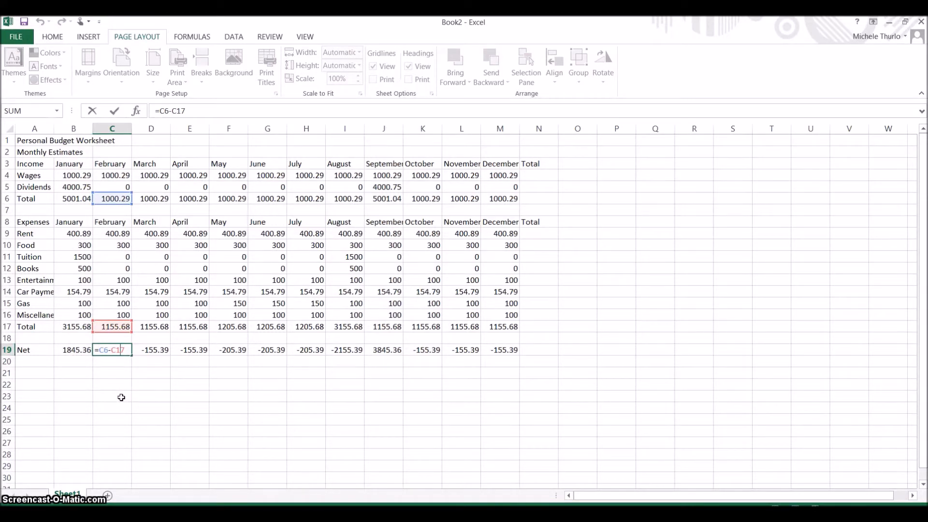
key(Escape)
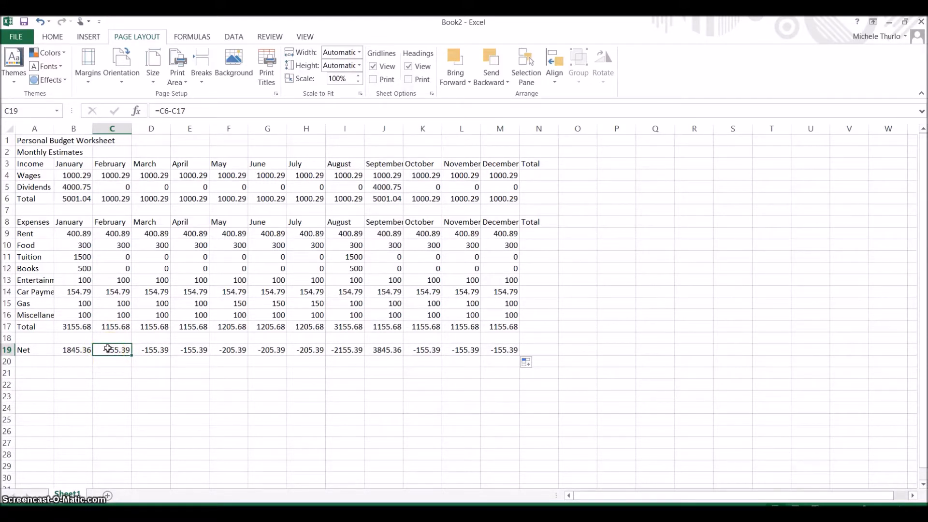
Step: Review February's expense entries and income figures, including Dividends
click(106, 345)
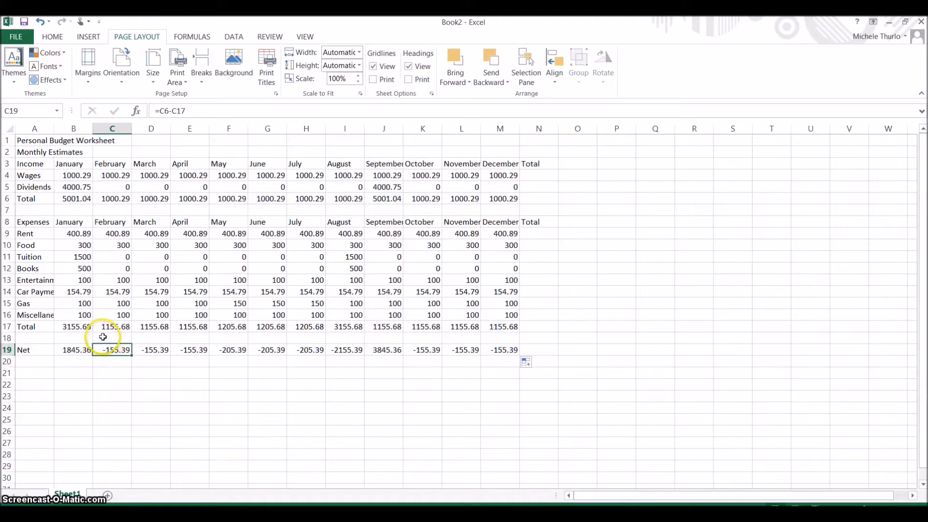
click(125, 245)
click(128, 280)
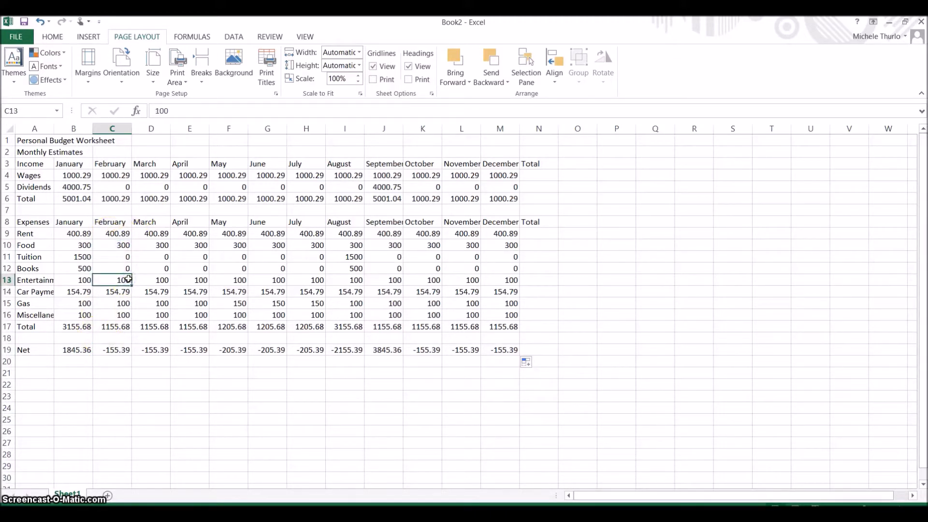
click(124, 292)
click(125, 303)
click(124, 314)
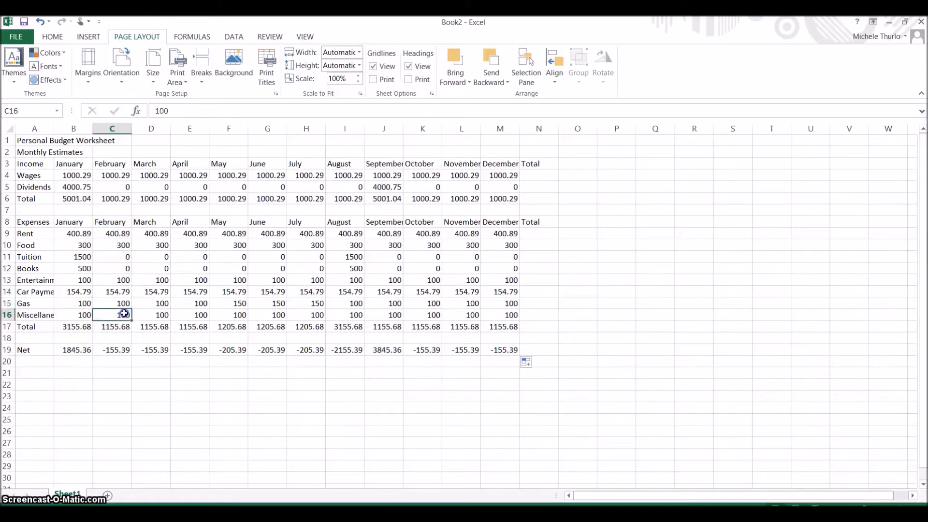
click(120, 199)
click(121, 188)
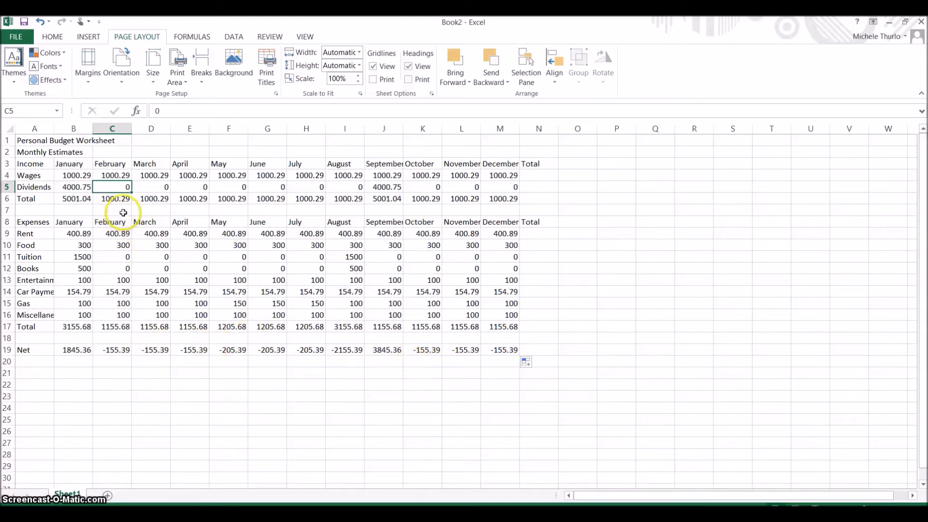
Step: Inspect April's Net formula without changing it
click(195, 349)
double_click(195, 349)
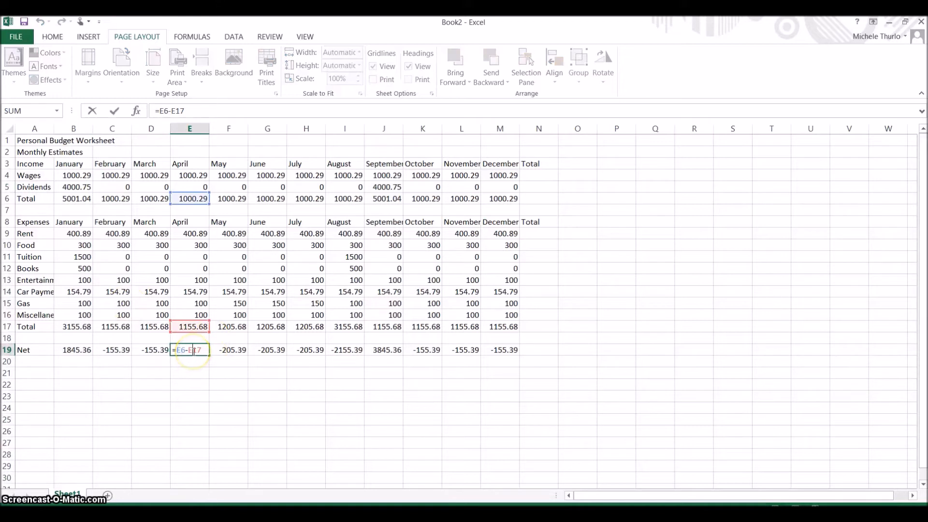
click(307, 373)
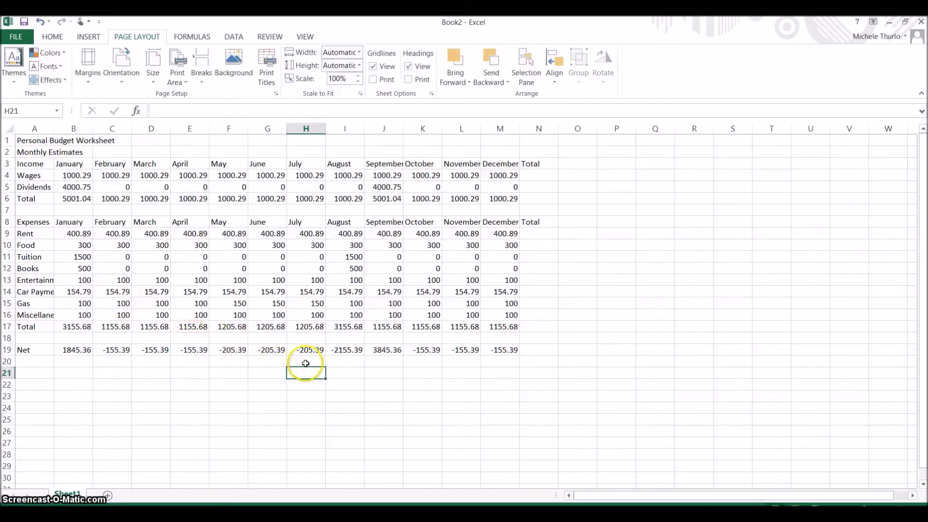
Step: Select N4 for the Wages yearly total and return to the Home ribbon
click(538, 178)
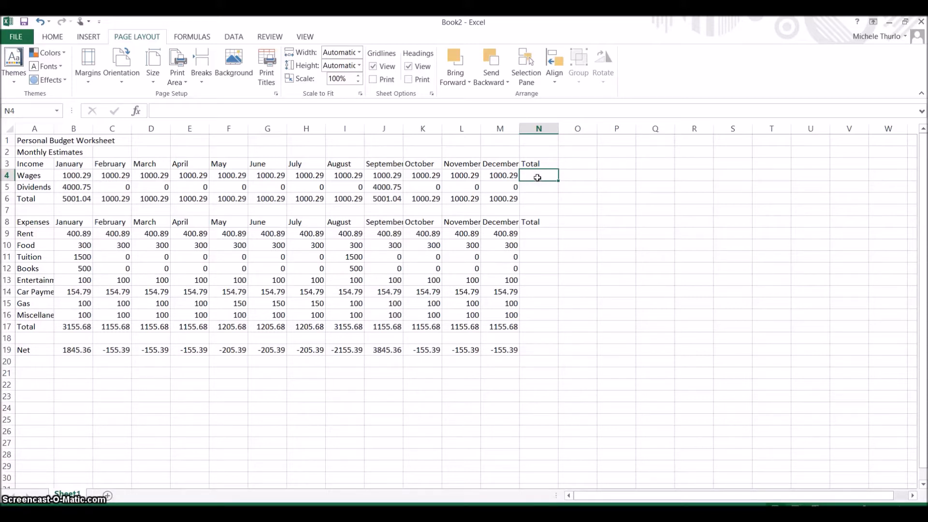
click(528, 177)
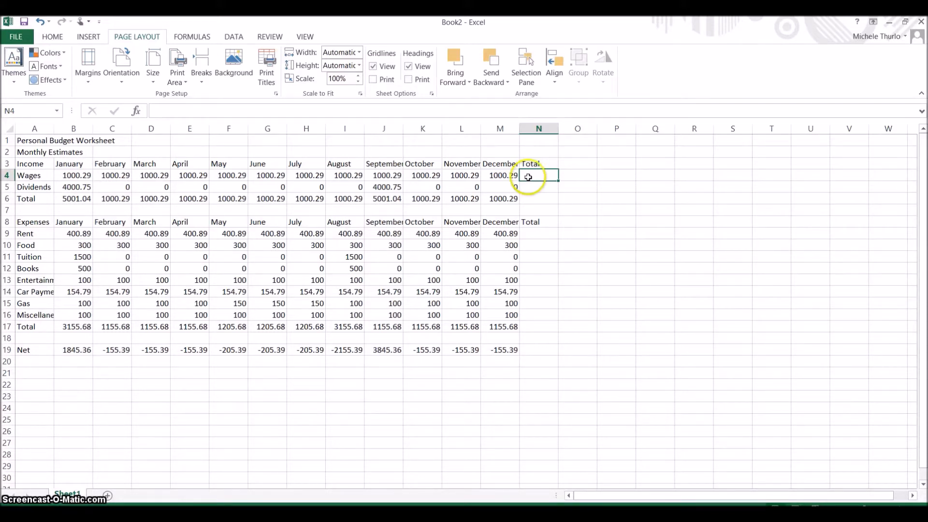
click(107, 53)
click(51, 37)
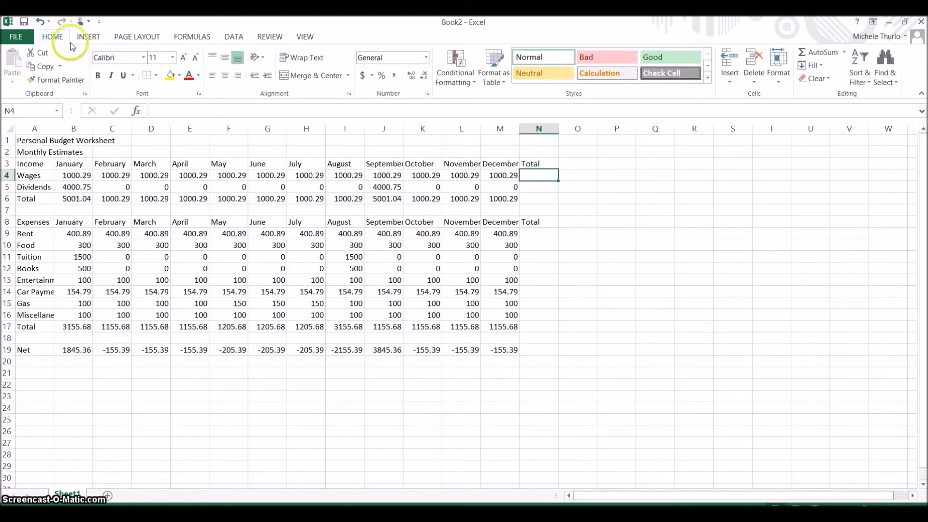
Step: AutoSum Wages into N4 (12003.48) and fill down through N6 for Dividends and Total
click(823, 52)
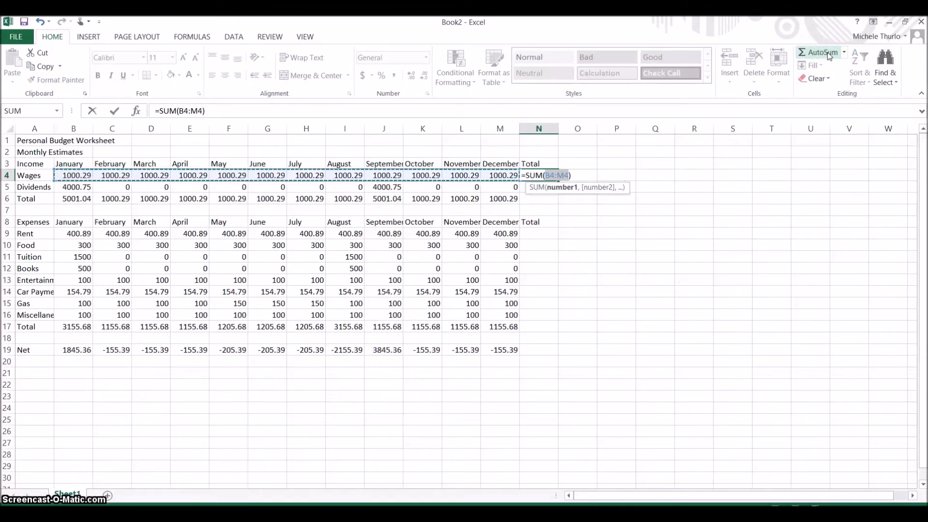
key(Return)
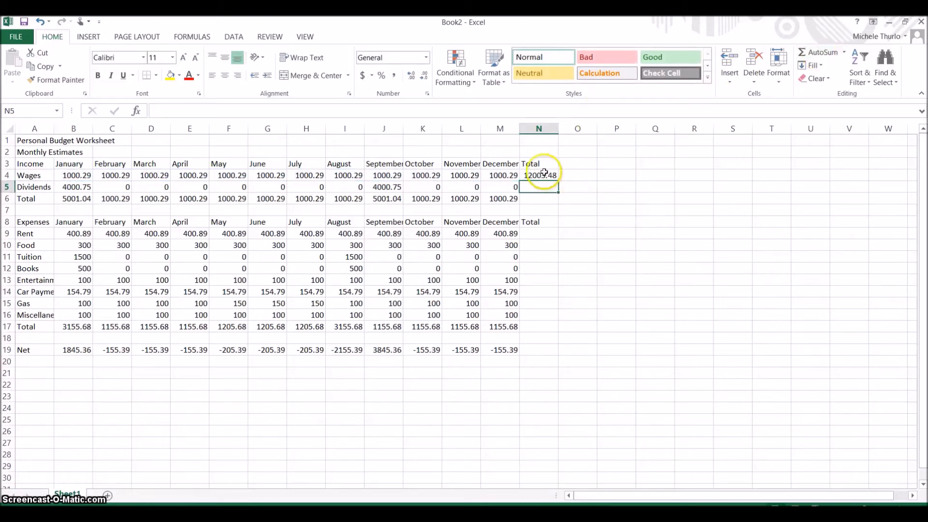
click(541, 176)
drag(560, 183, 556, 201)
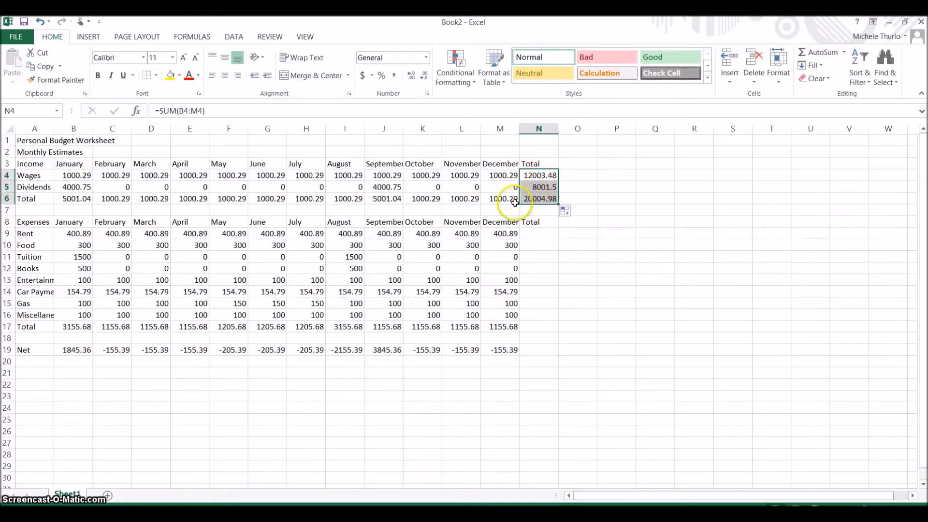
click(540, 236)
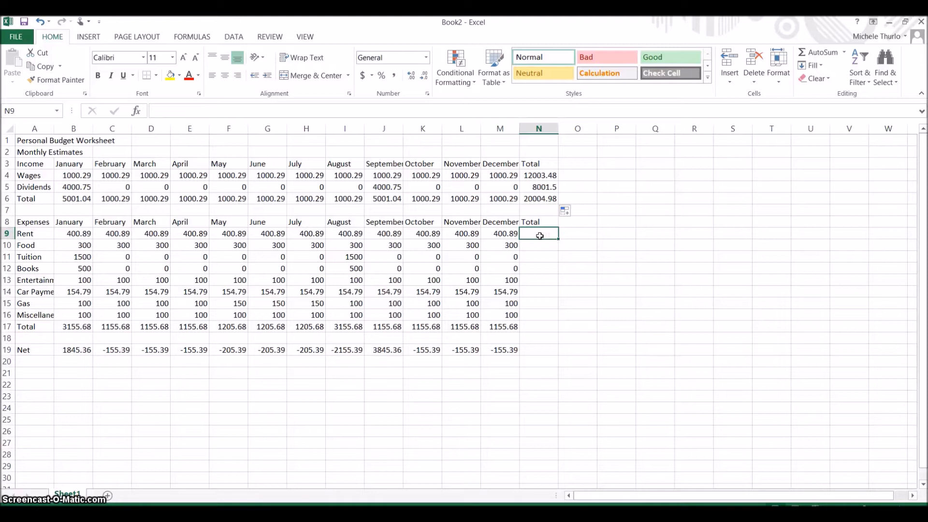
Step: AutoSum N9:N17 for yearly expense totals, then check the Rent and Food SUM formulas
drag(540, 236, 528, 325)
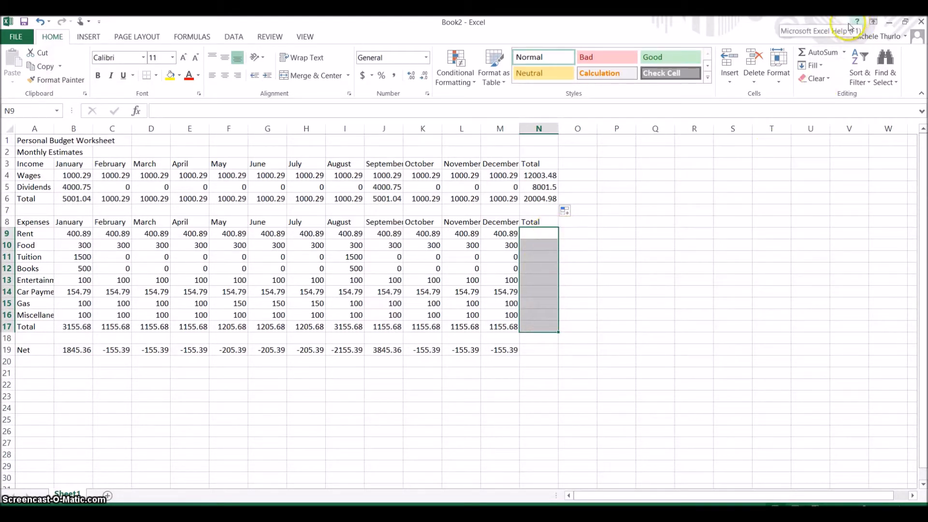
click(815, 53)
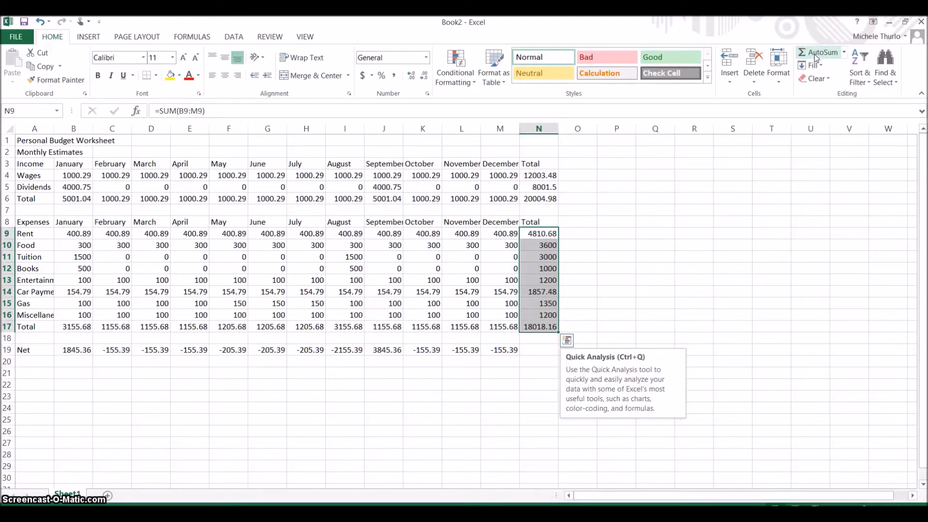
click(543, 235)
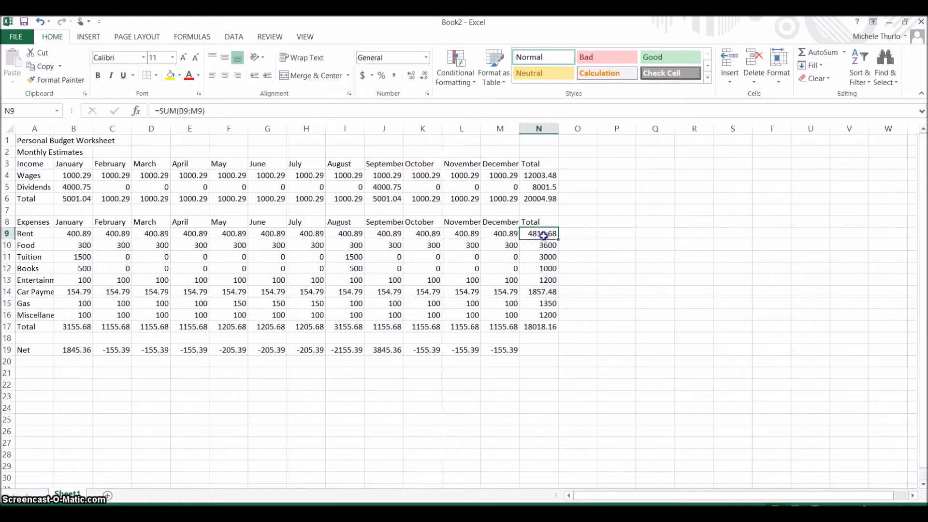
double_click(537, 235)
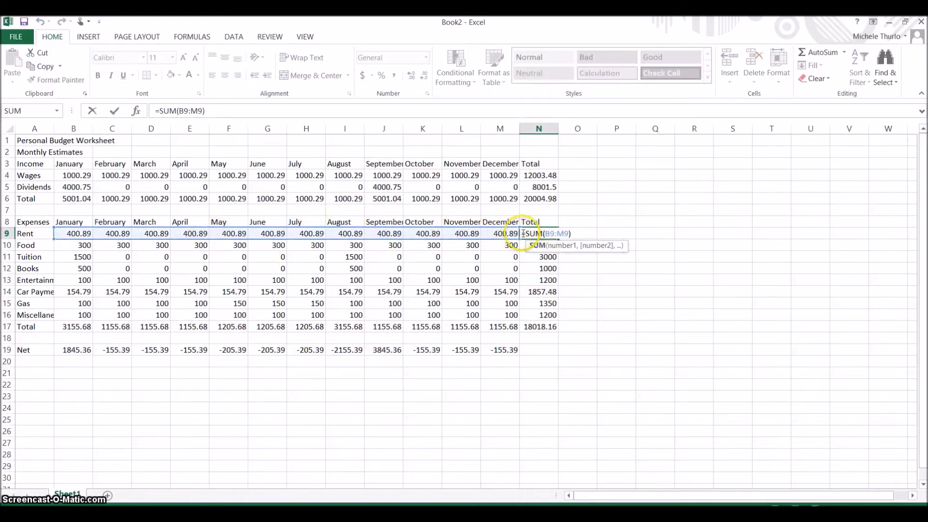
click(521, 253)
double_click(532, 247)
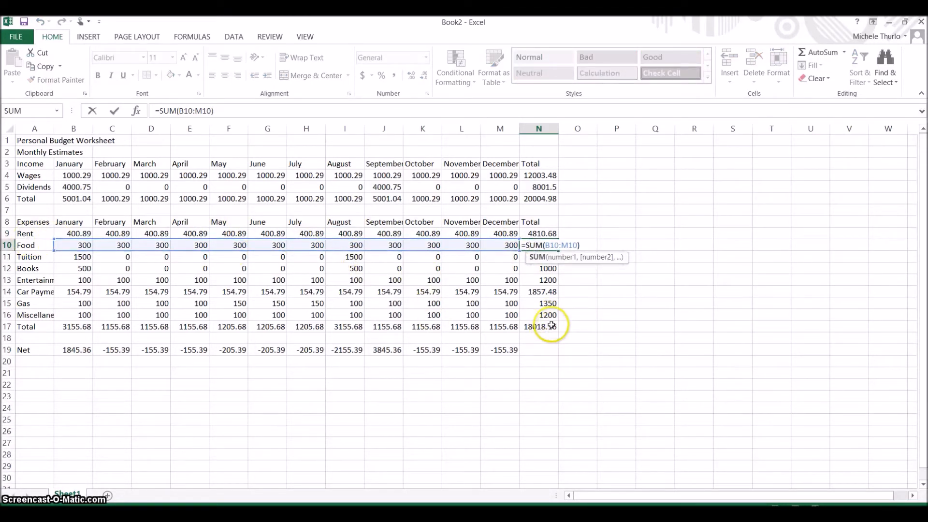
click(536, 351)
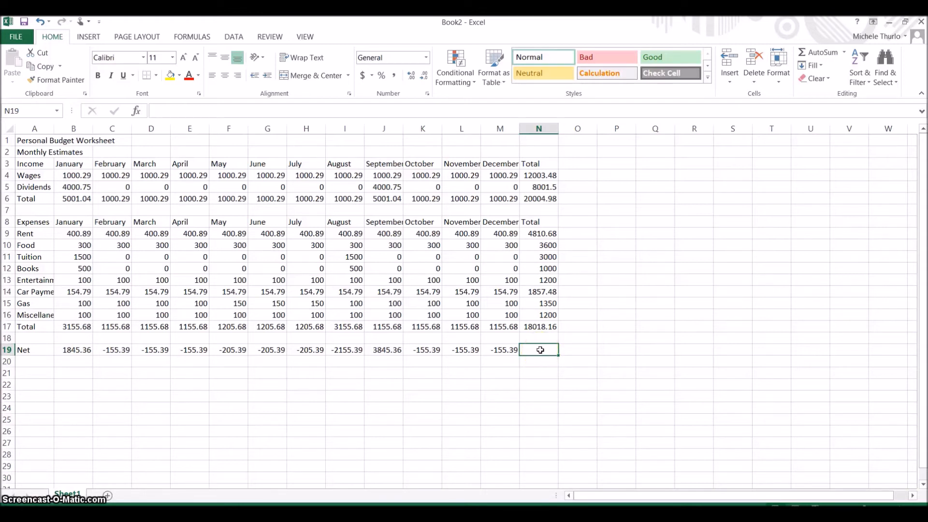
Step: Enter =N6-N17 in N19 for a yearly Net of 1986.82
text(=)
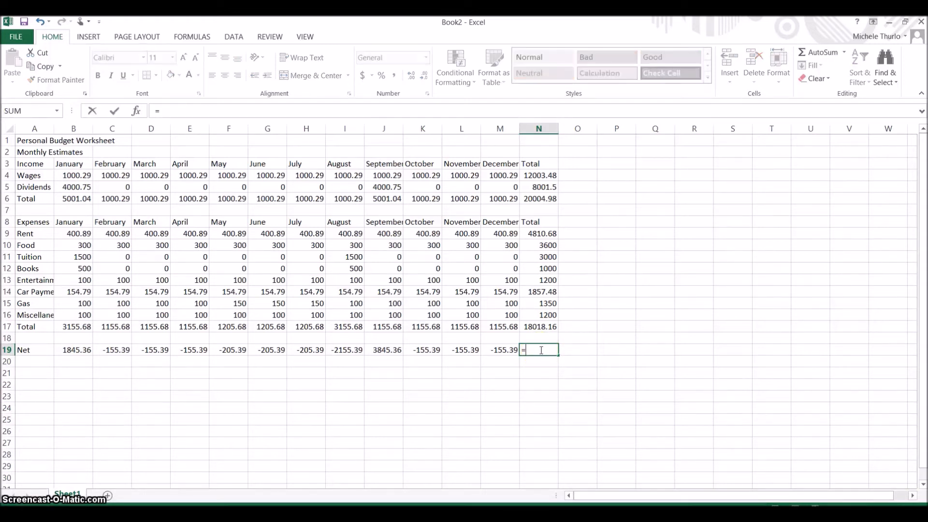
click(545, 200)
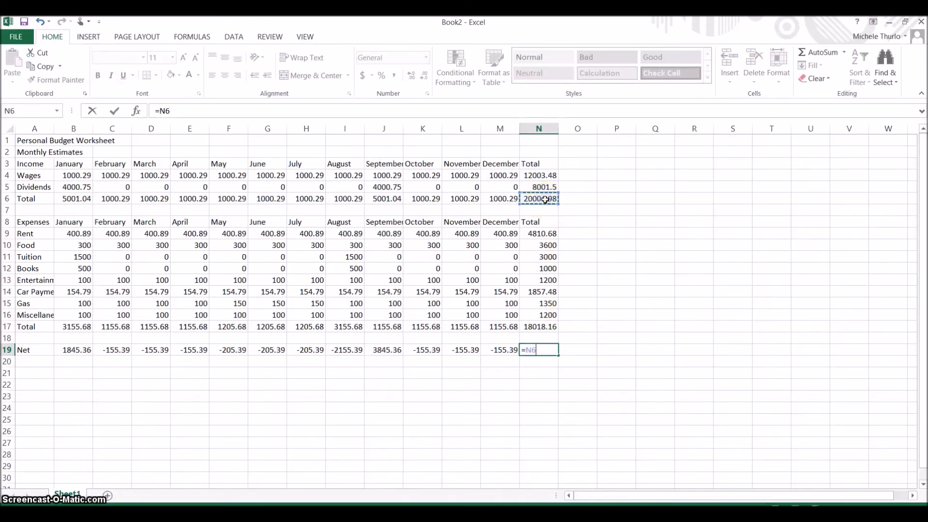
text(-)
click(546, 327)
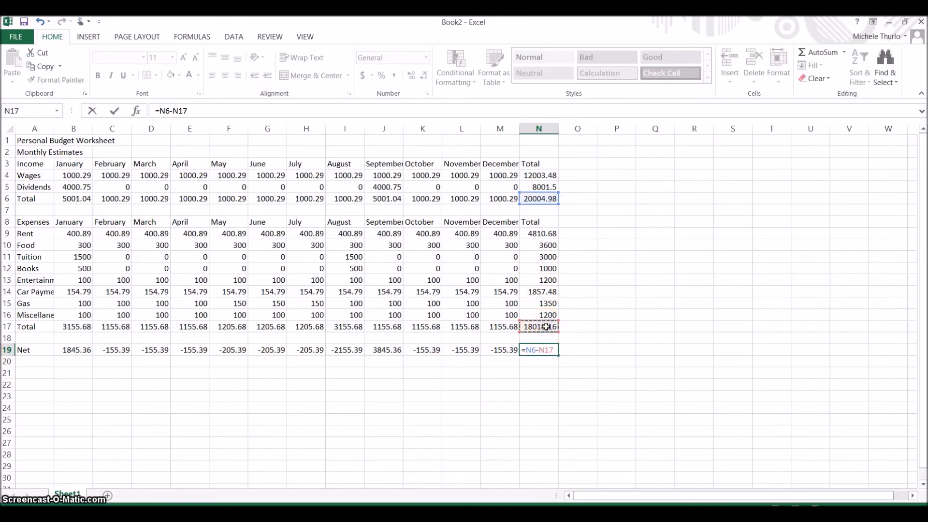
key(Return)
click(548, 350)
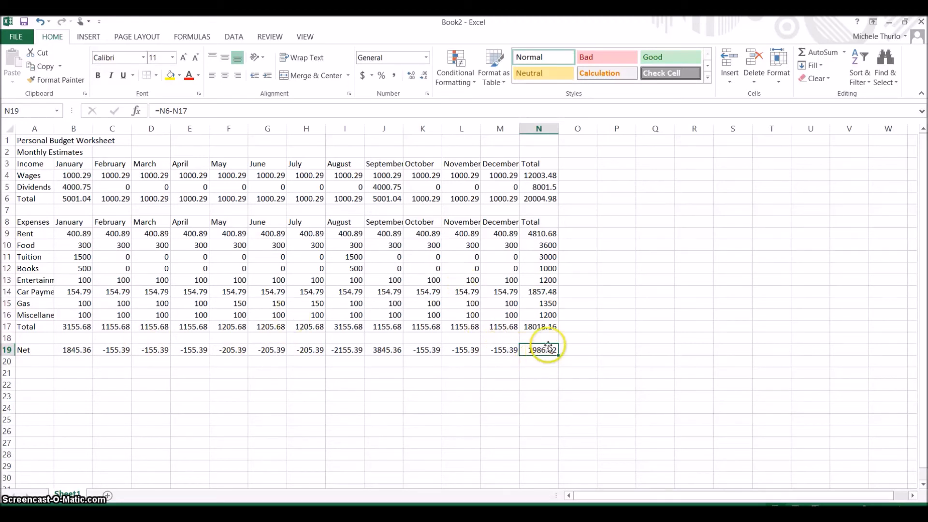
click(503, 187)
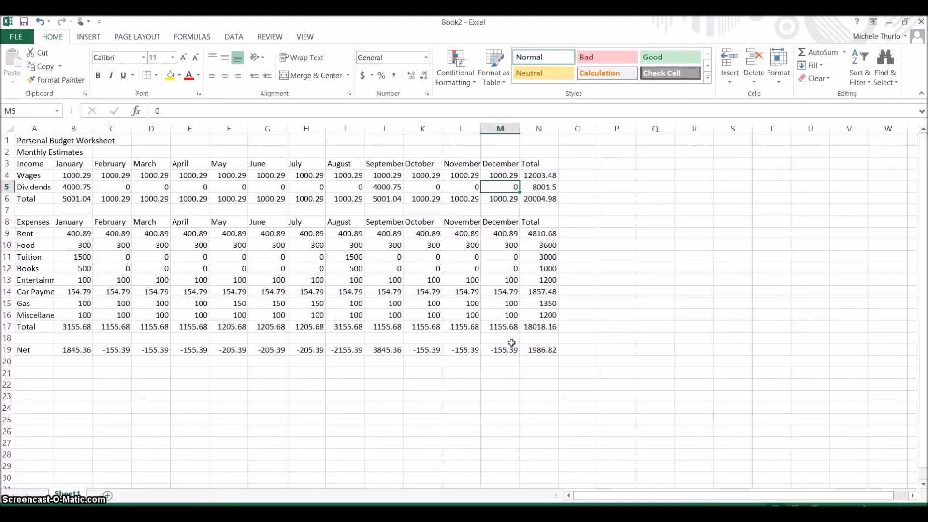
Step: Save the workbook in Documents\Teaching as EX1, the student's name, then Budget
click(20, 43)
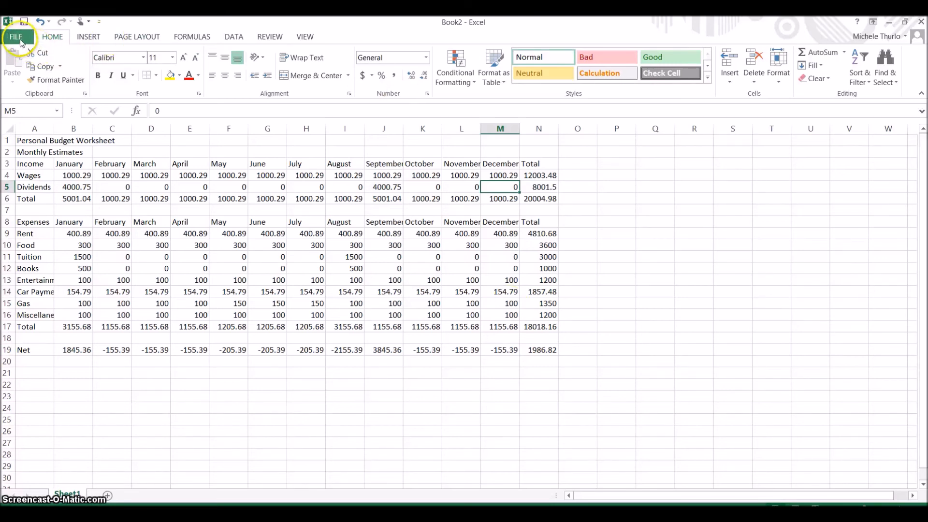
click(23, 145)
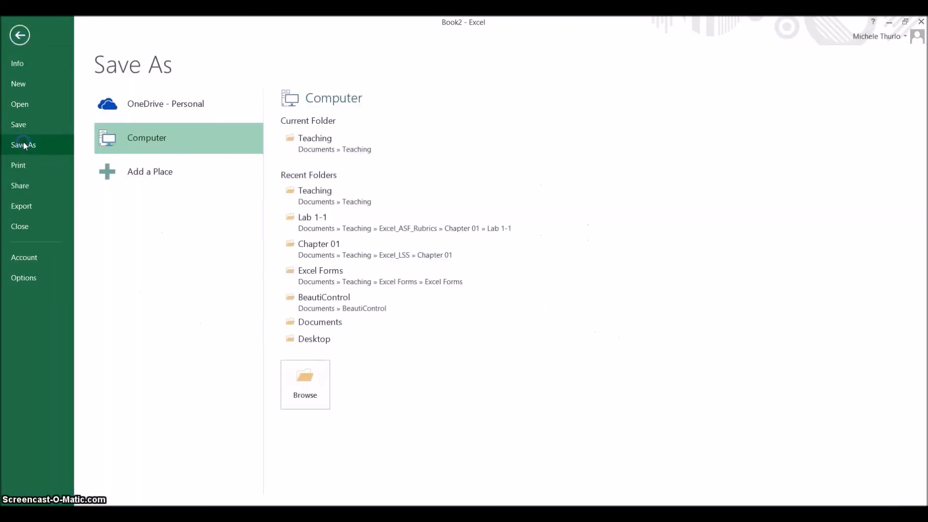
click(325, 327)
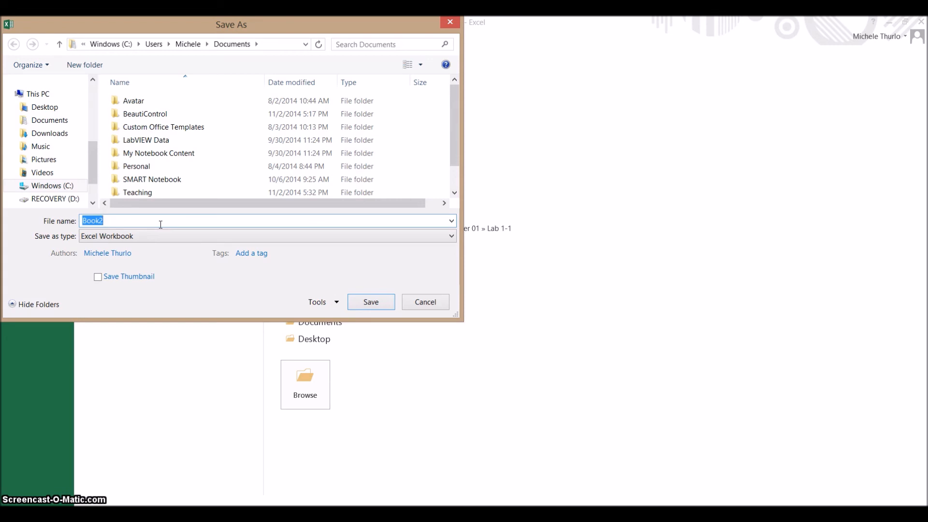
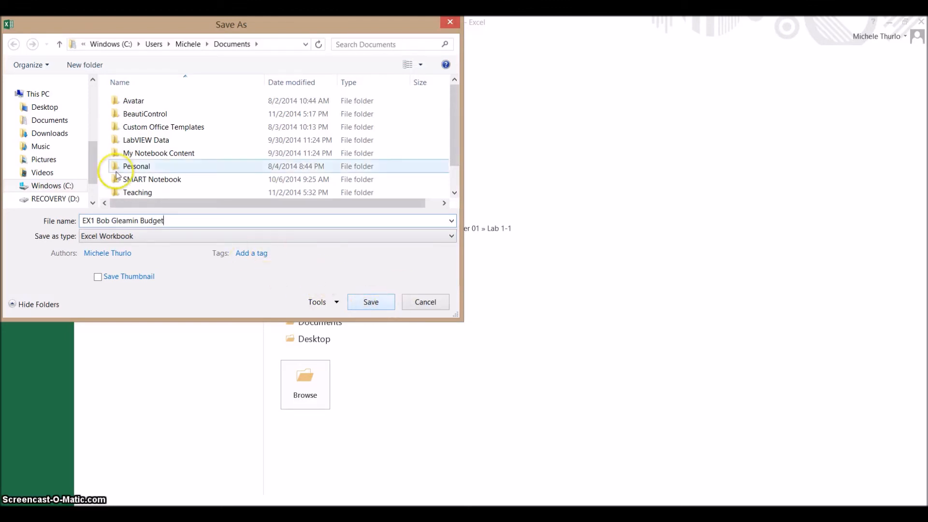
double_click(139, 192)
click(375, 304)
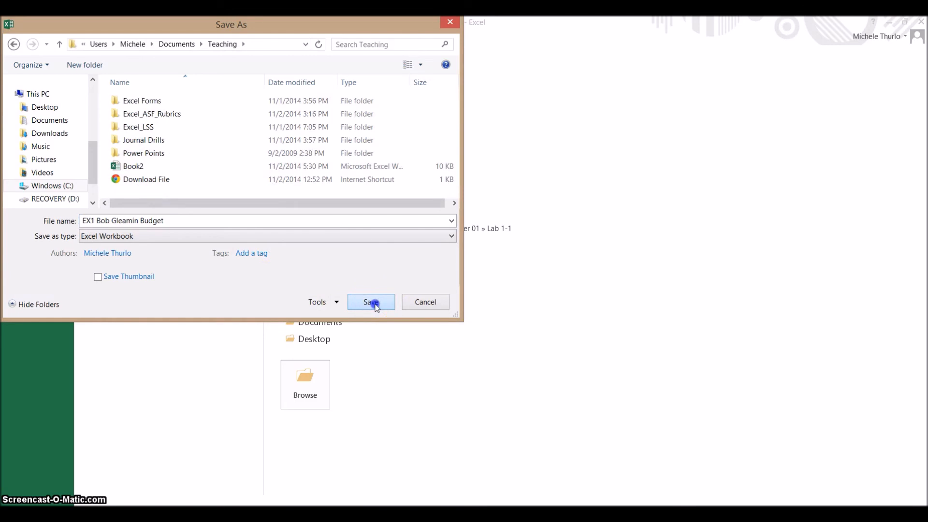